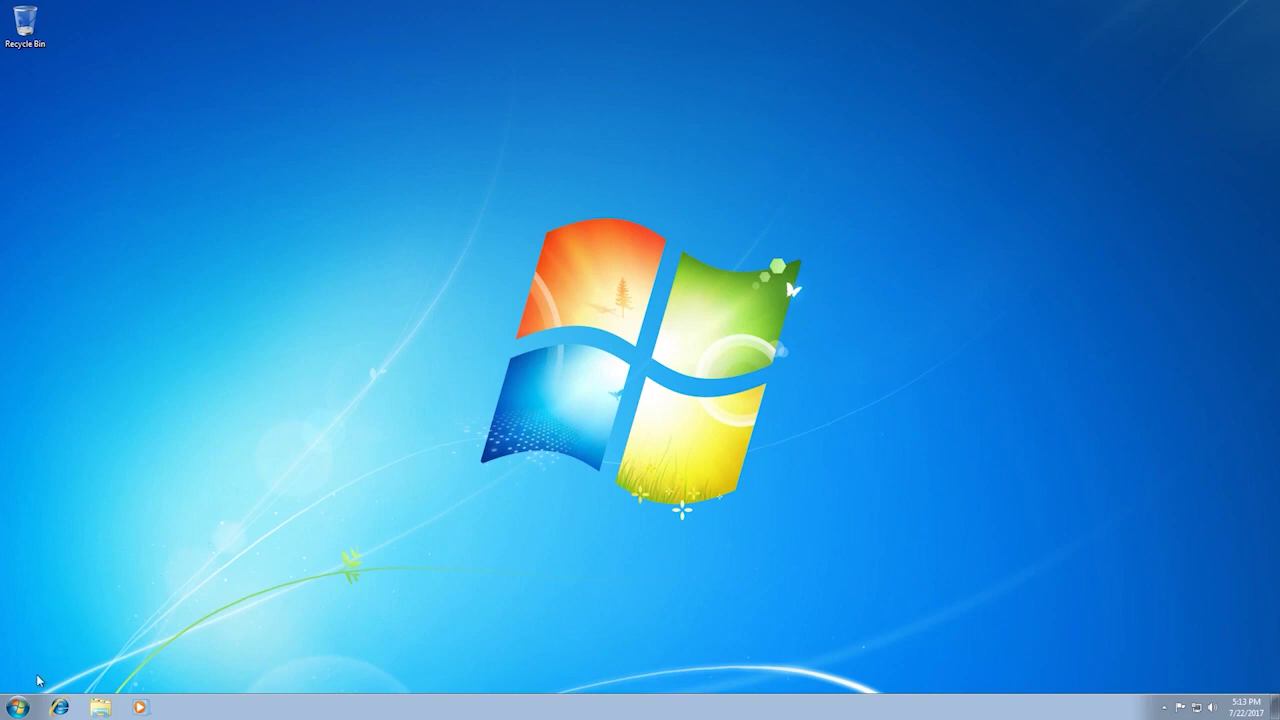
- Open Control Panel from the Windows 7 desktop
left_click(18, 707)
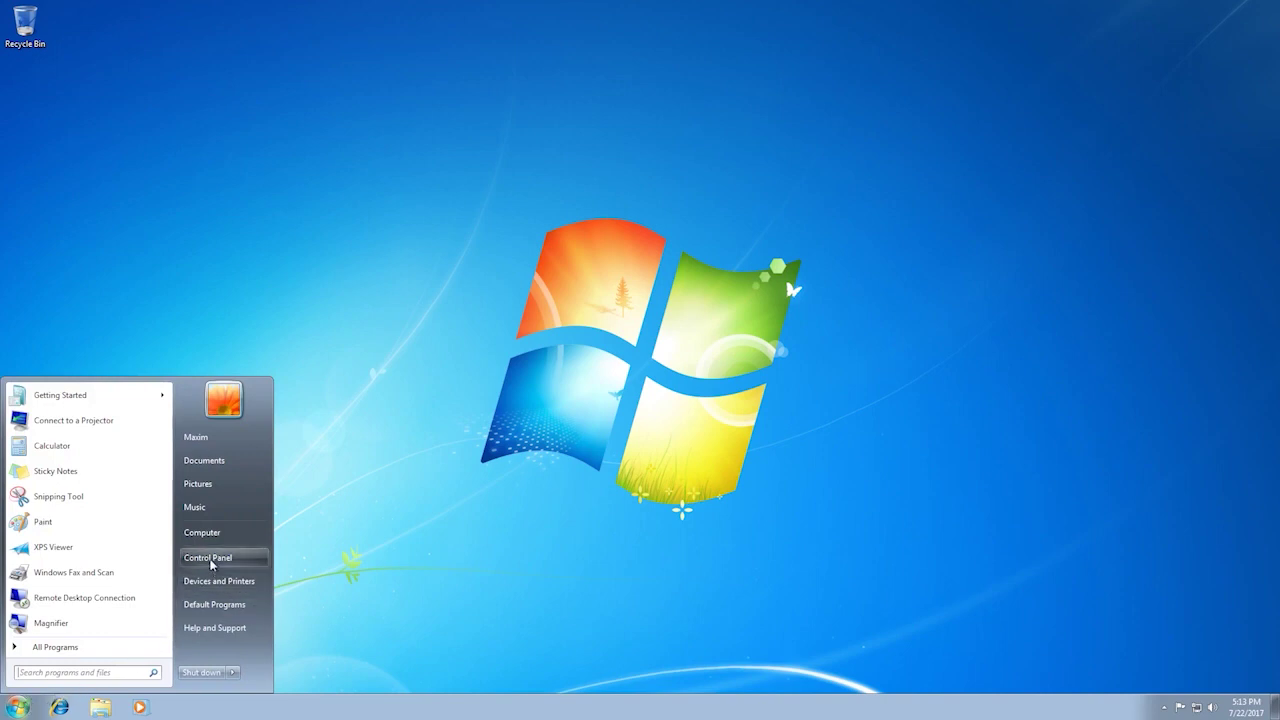
left_click(211, 563)
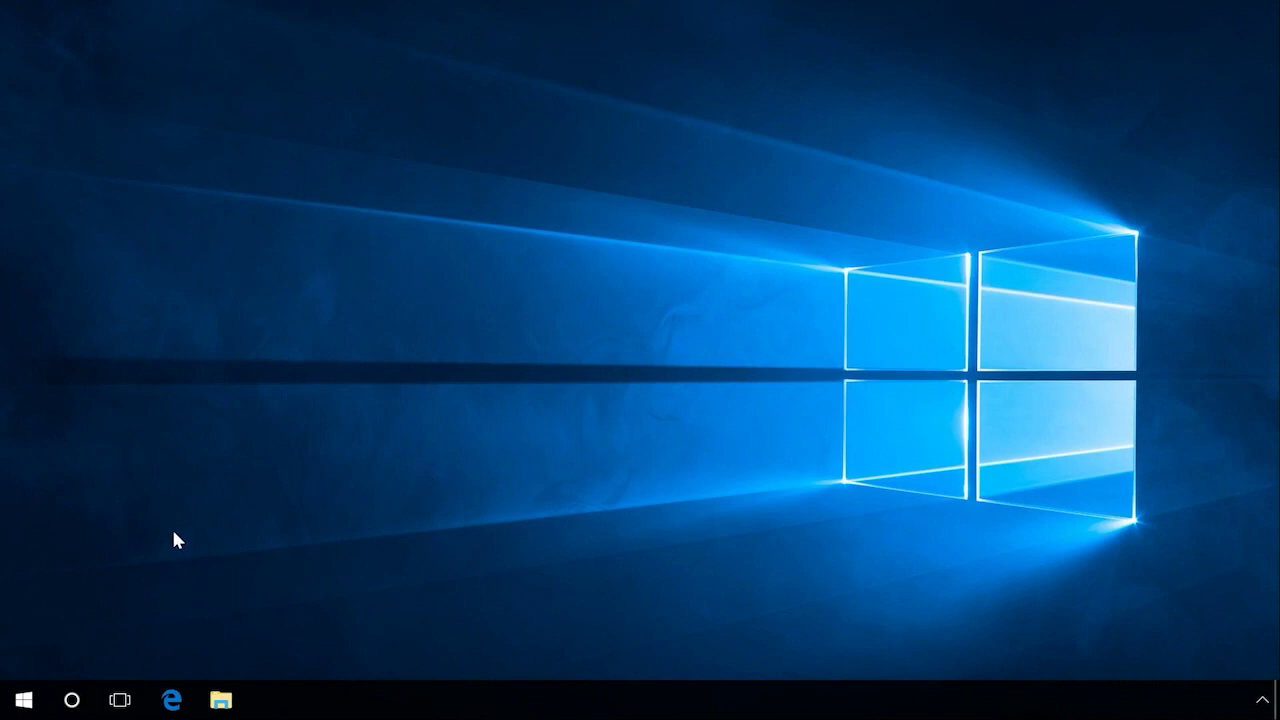
- Open Windows Settings in Windows 10 to look at its categories, and close it
left_click(34, 700)
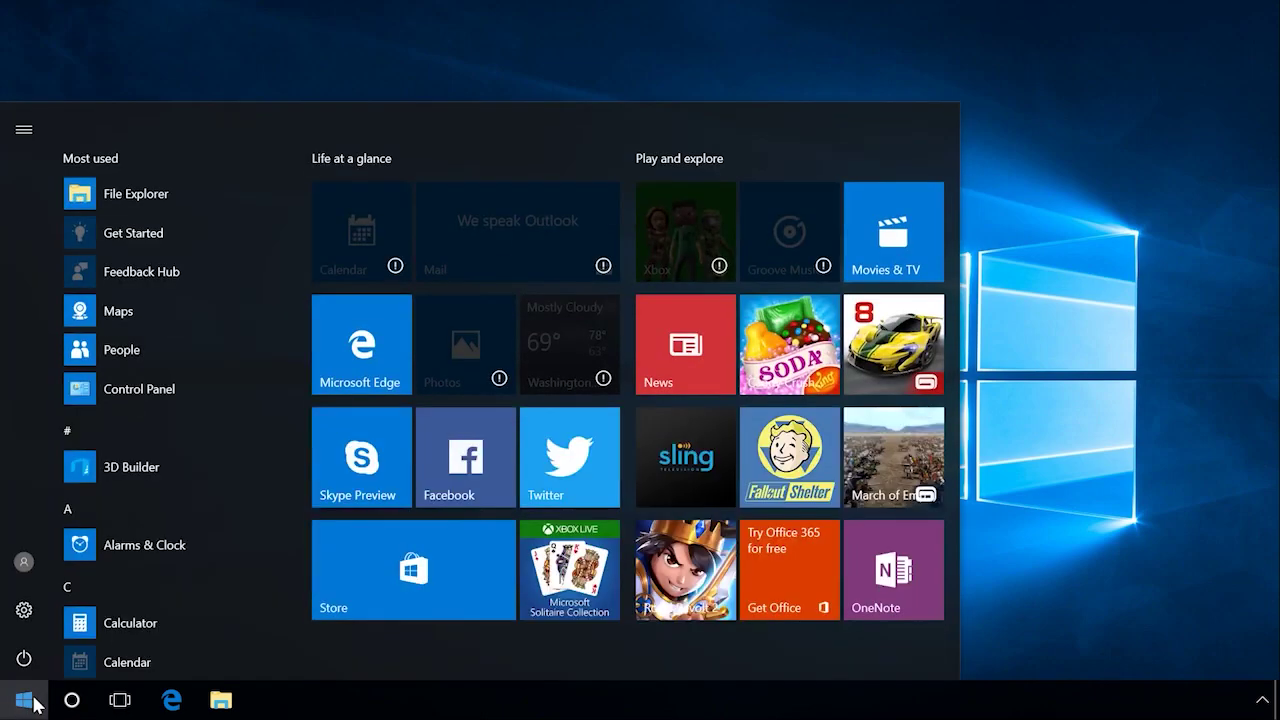
left_click(25, 608)
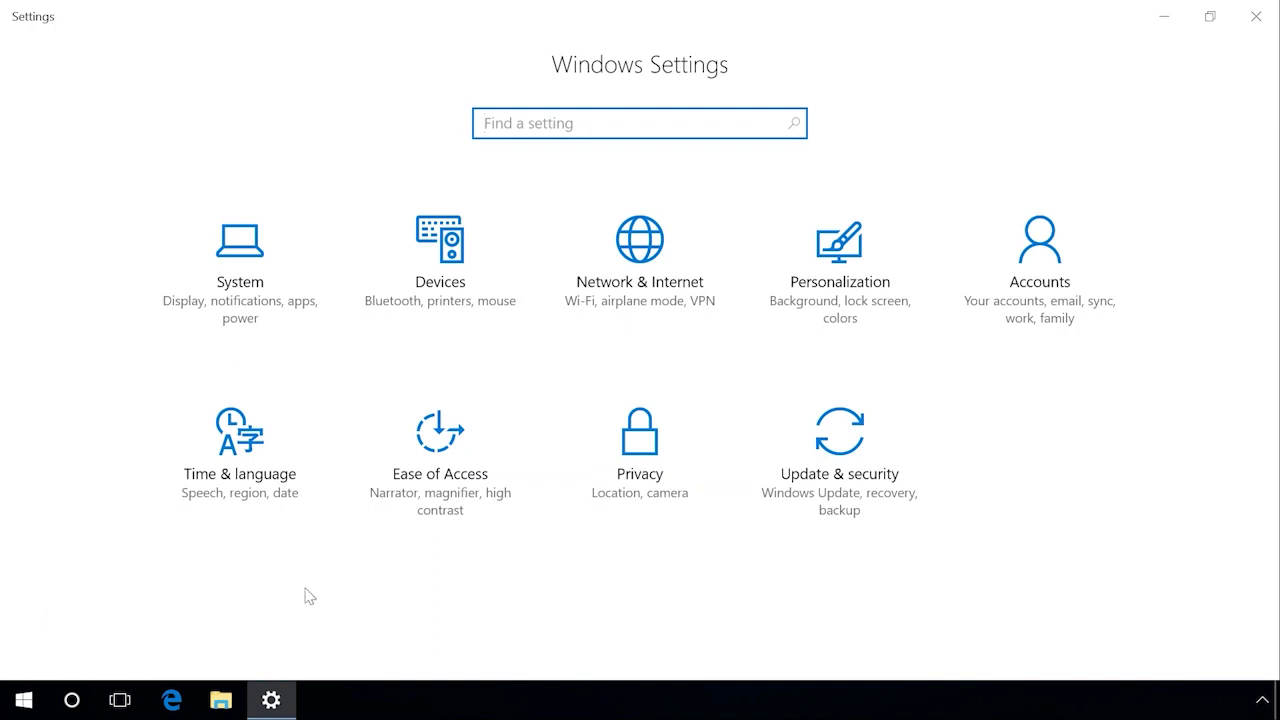
left_click(1258, 20)
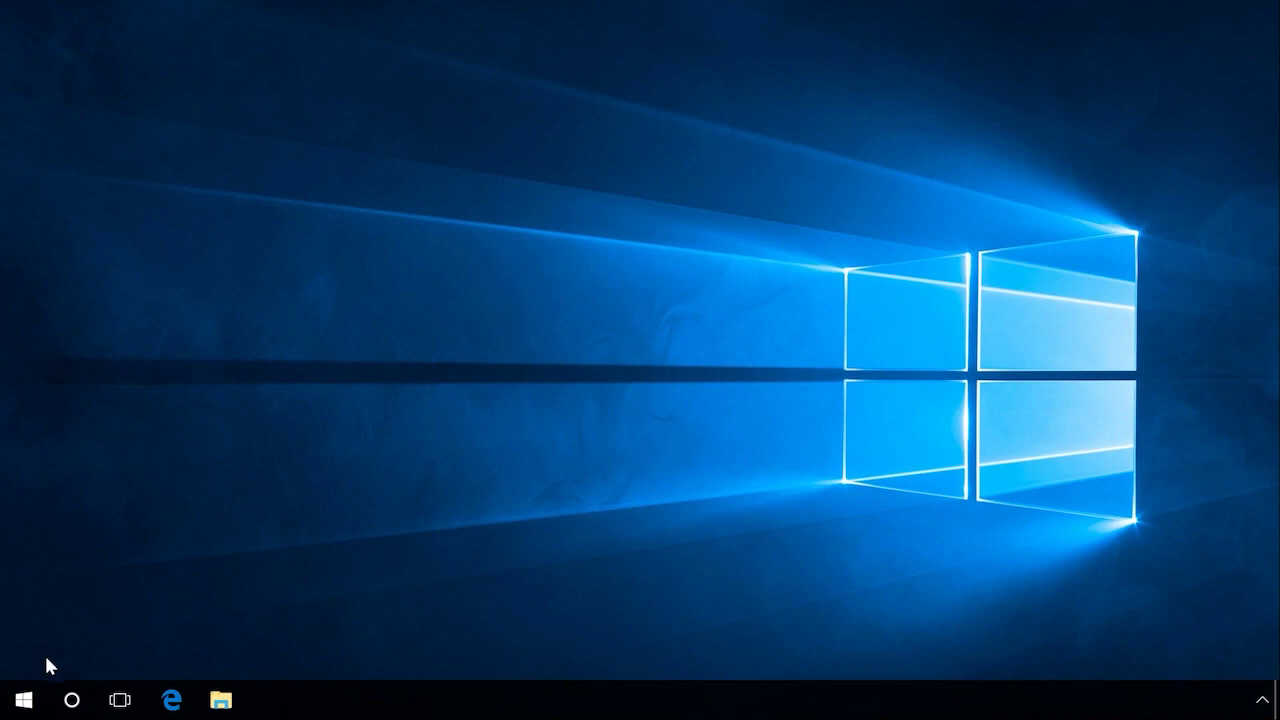
- Open Control Panel through the Windows 10 quick-access list of system tools
right_click(27, 704)
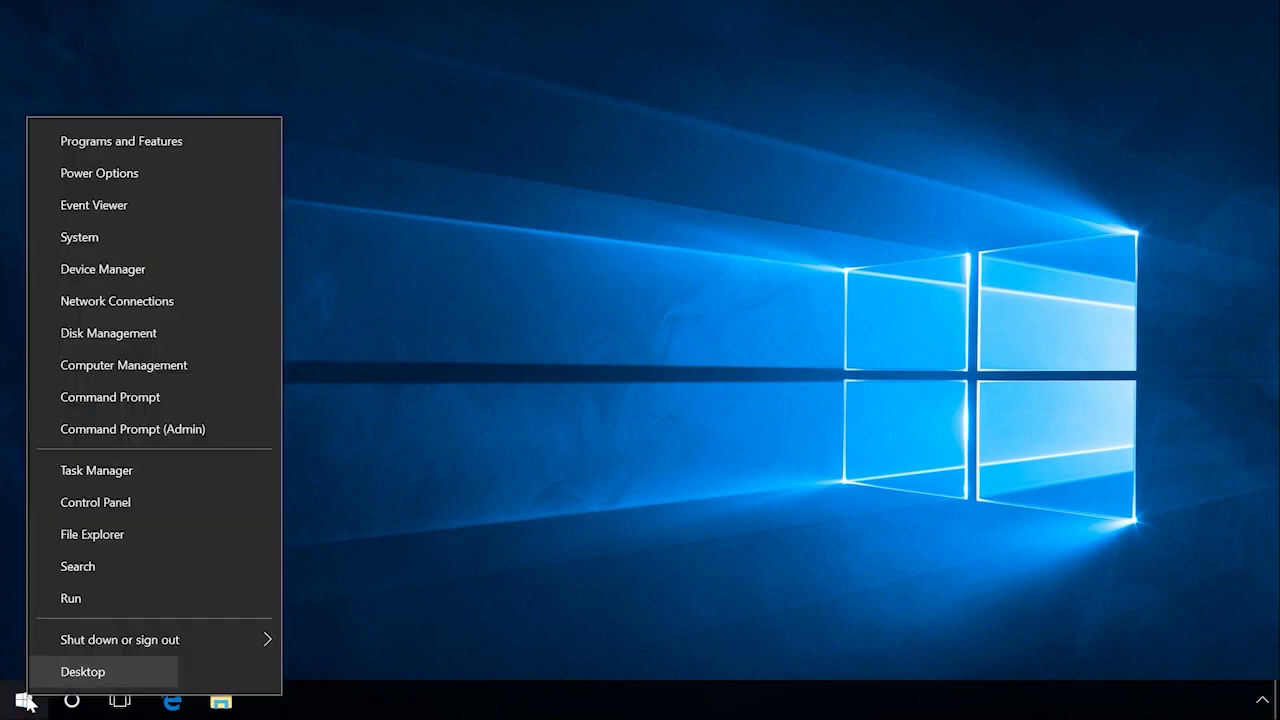
left_click(110, 510)
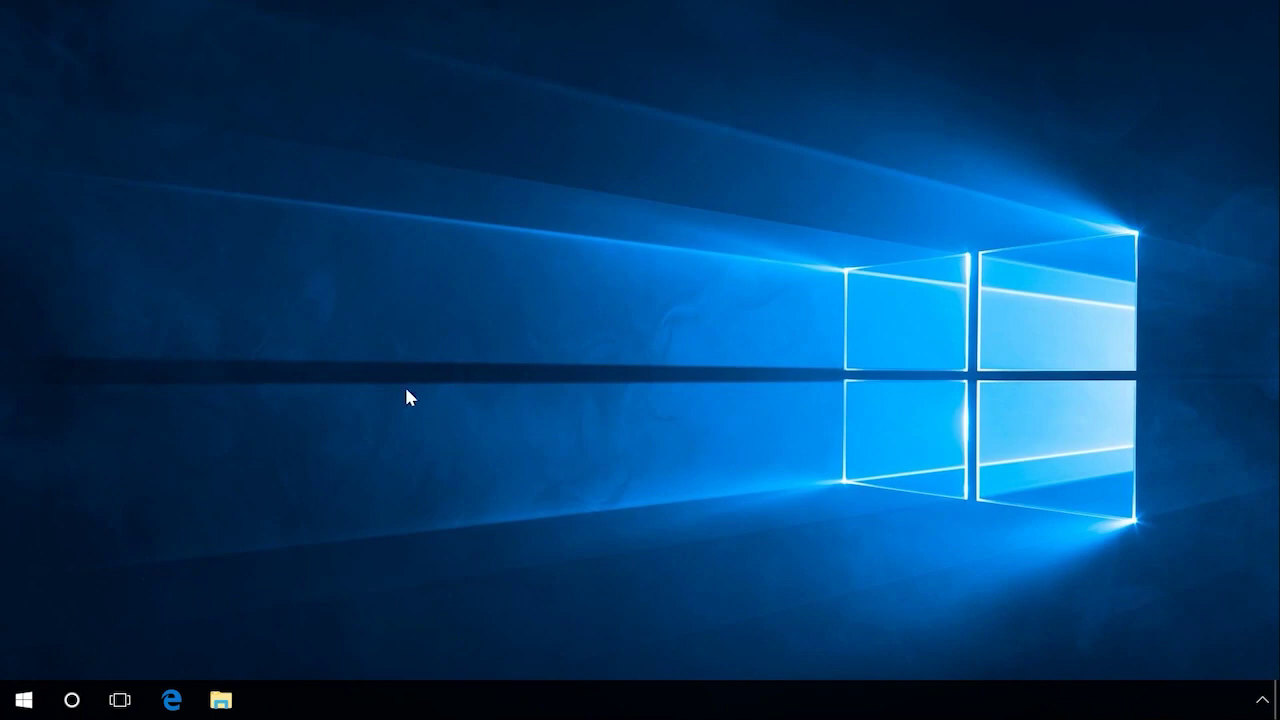
- Open Control Panel from the Windows System folder in the installed apps list, and close it
left_click(22, 699)
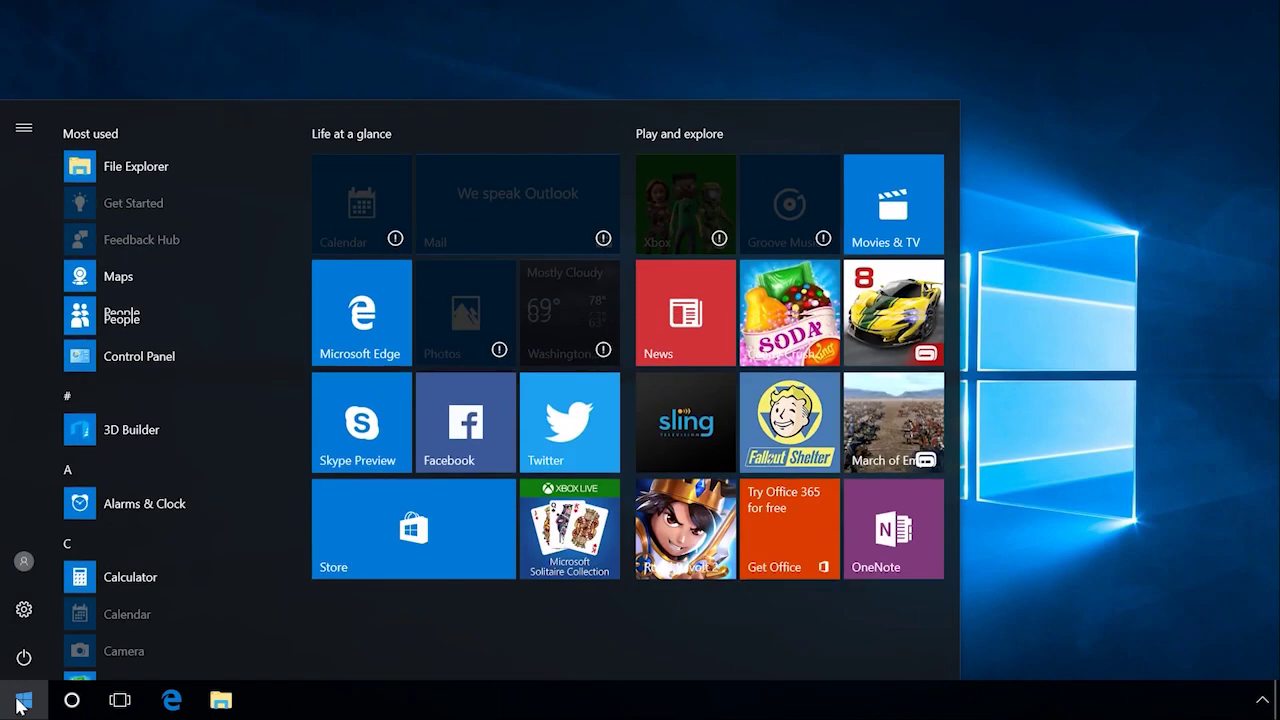
scroll(135, 558, "down", 6)
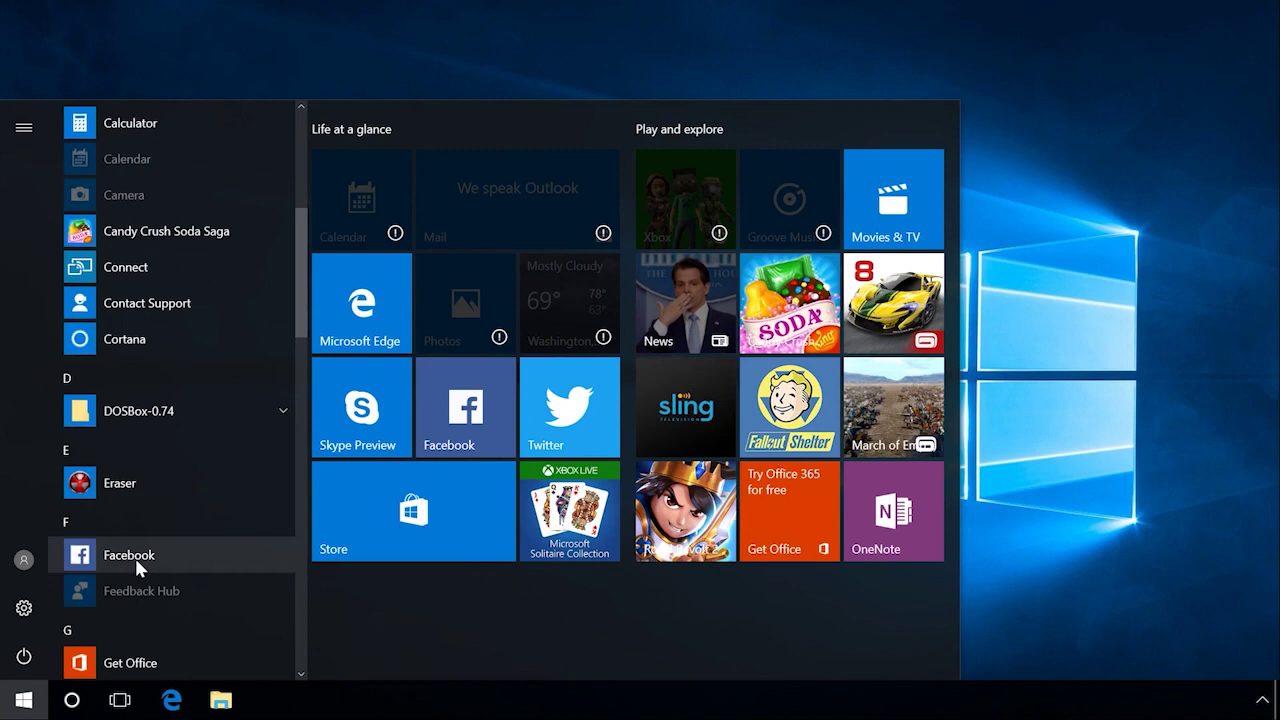
scroll(135, 560, "down", 8)
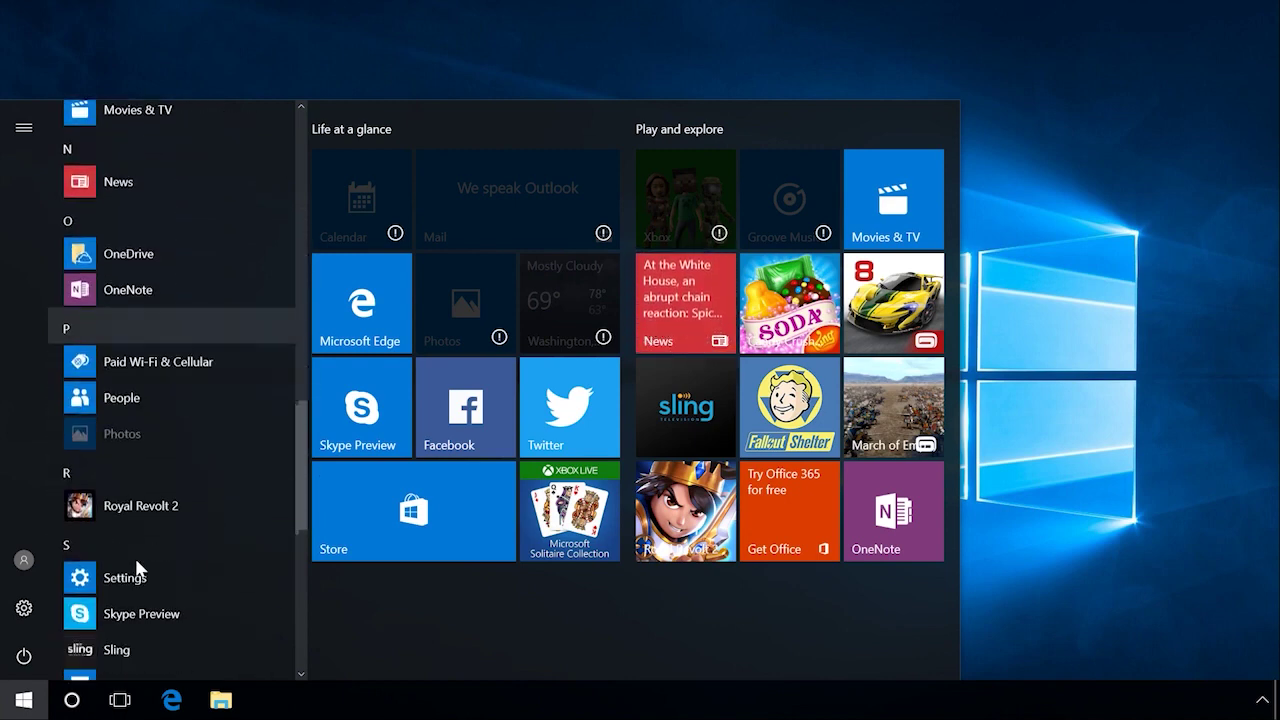
scroll(135, 558, "down", 6)
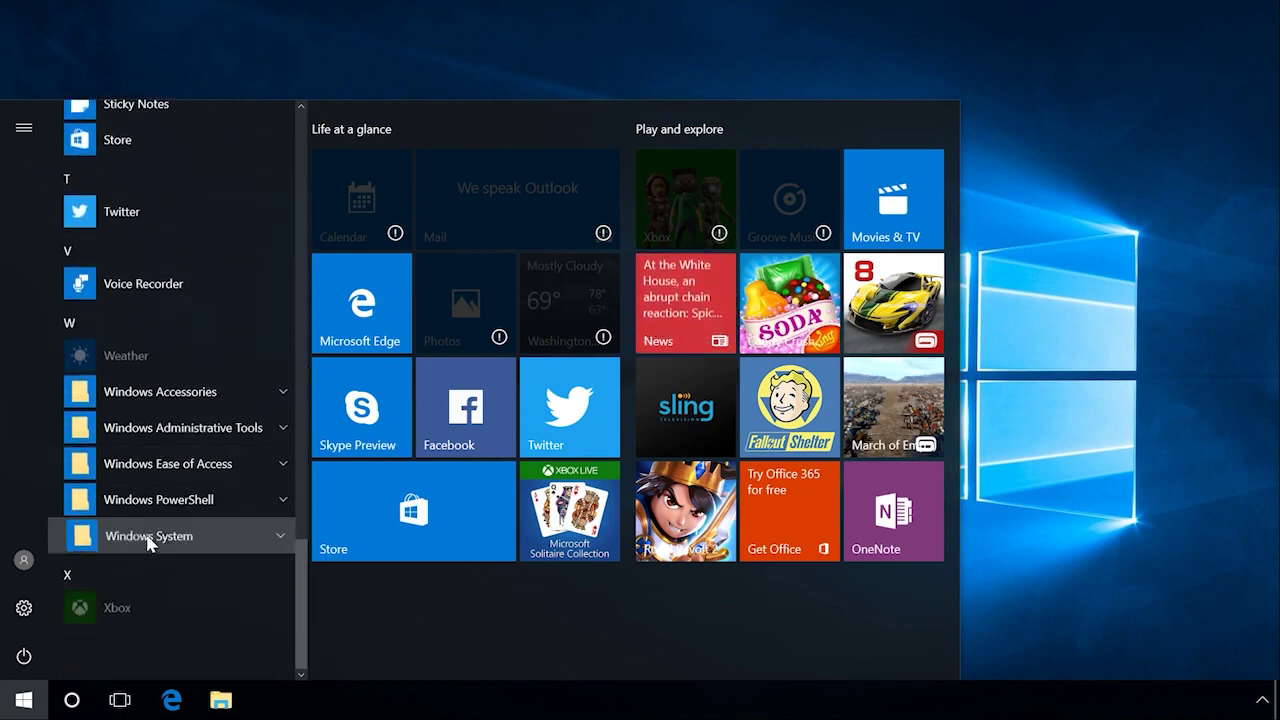
left_click(149, 536)
scroll(149, 540, "down", 2)
left_click(149, 537)
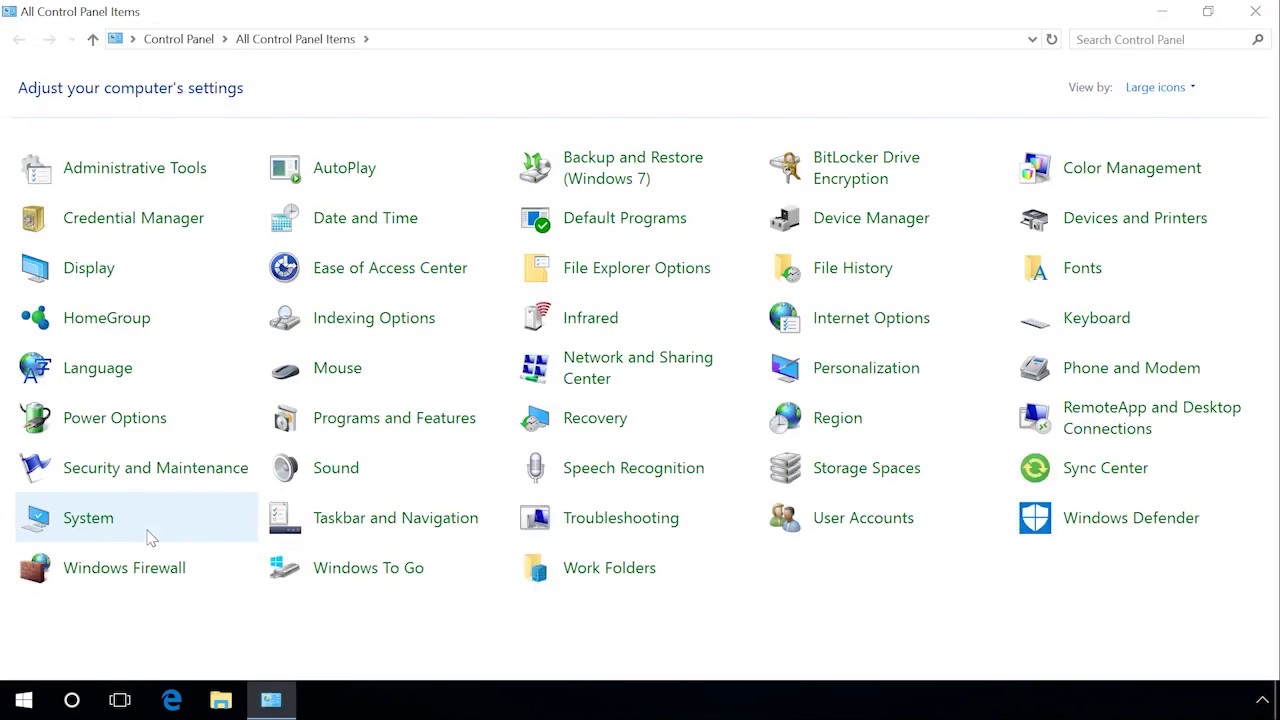
left_click(1256, 14)
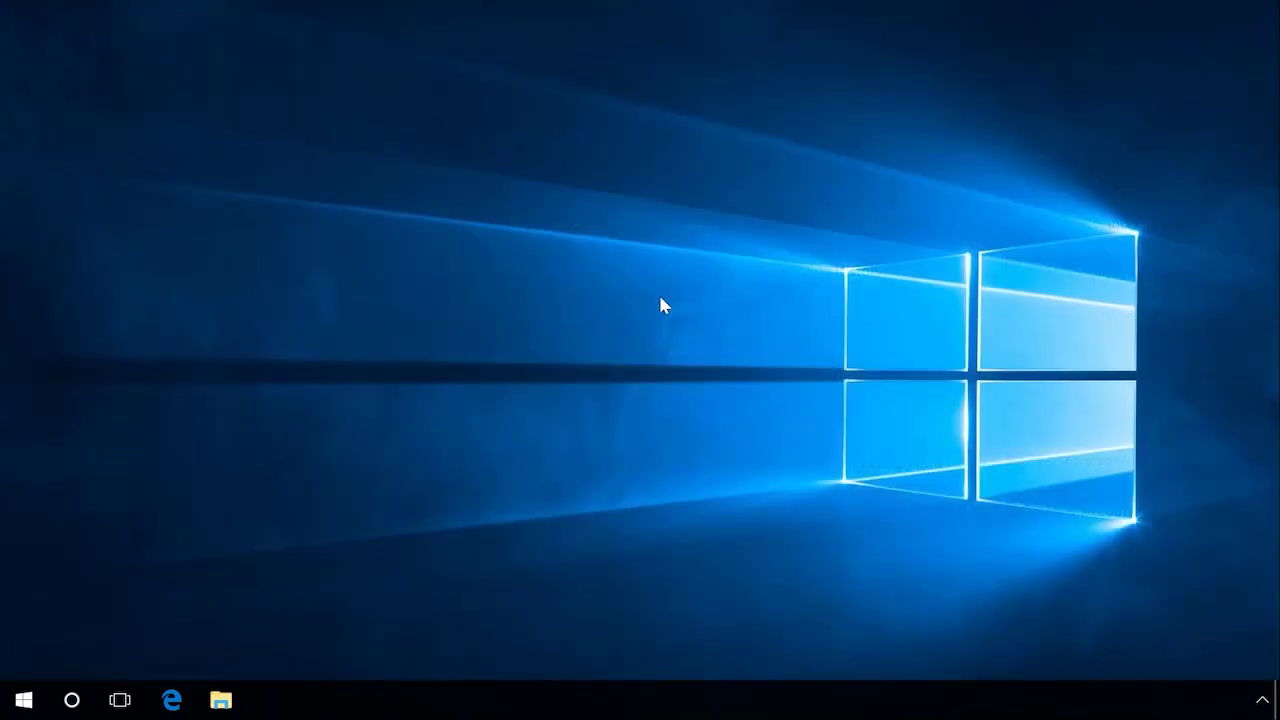
- Search Windows for "control", open the Control Panel desktop app from the results, and close it
left_click(71, 702)
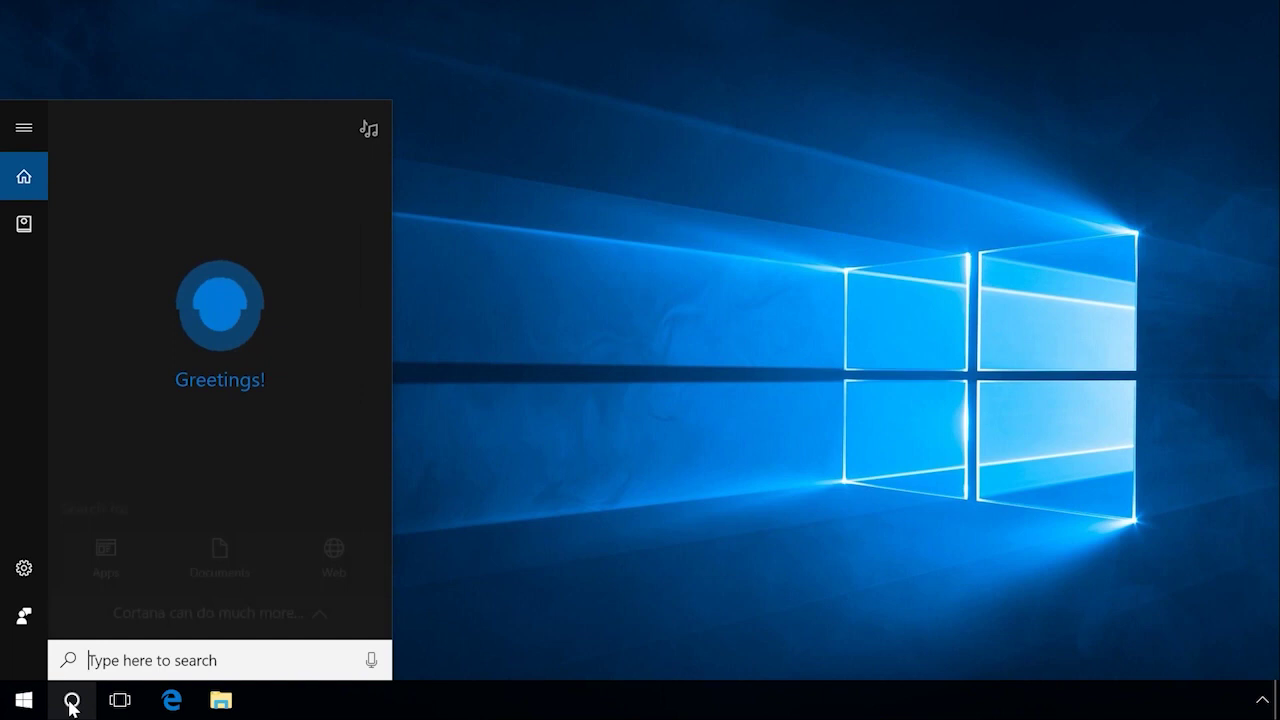
type("d")
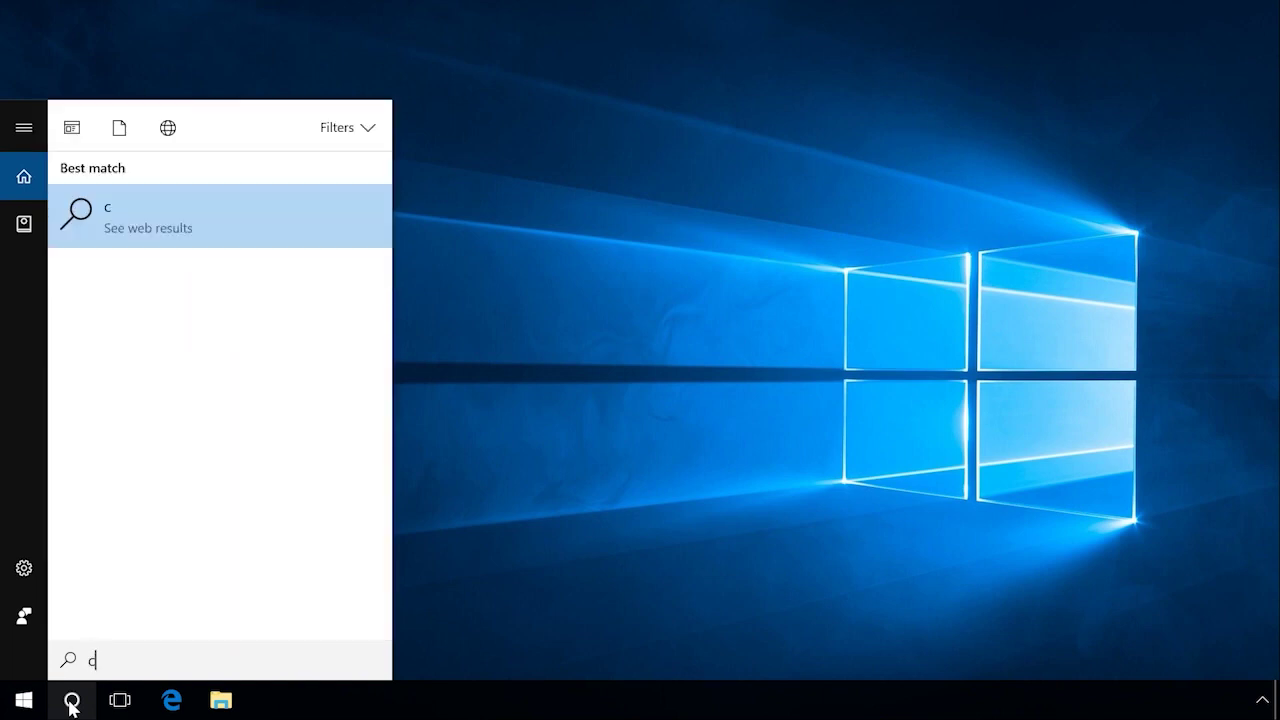
type("ontrol")
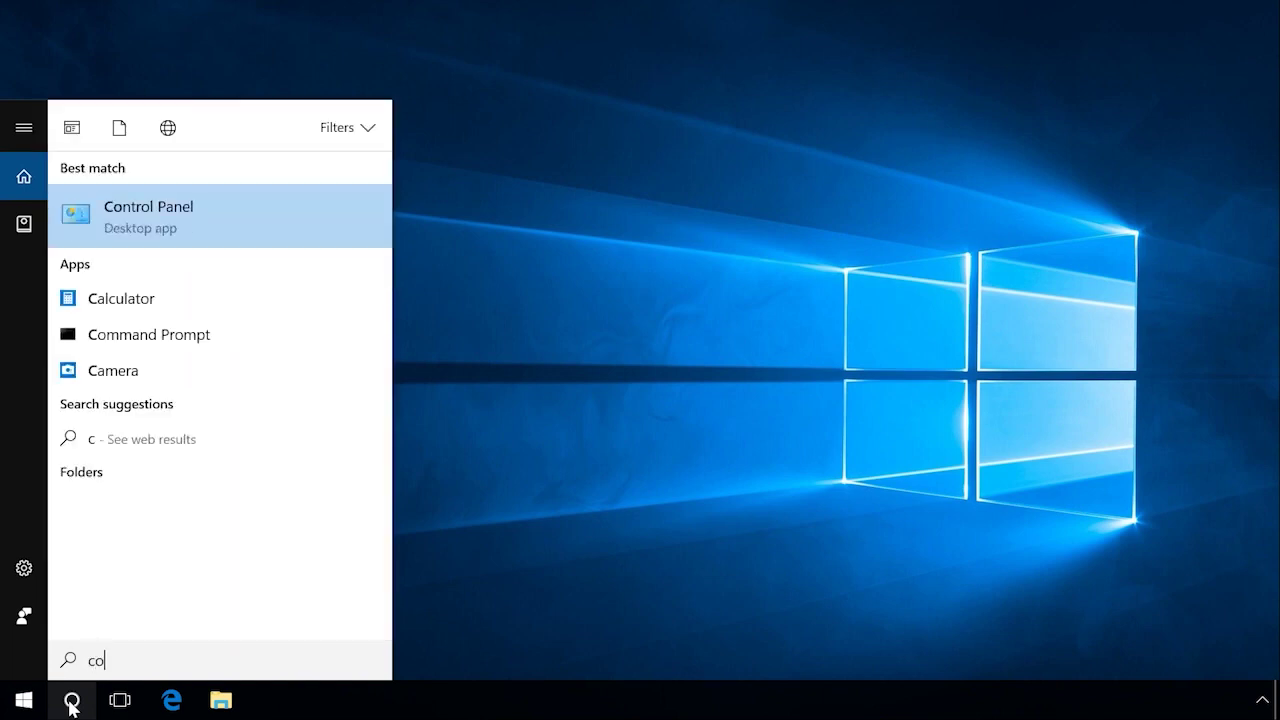
left_click(160, 222)
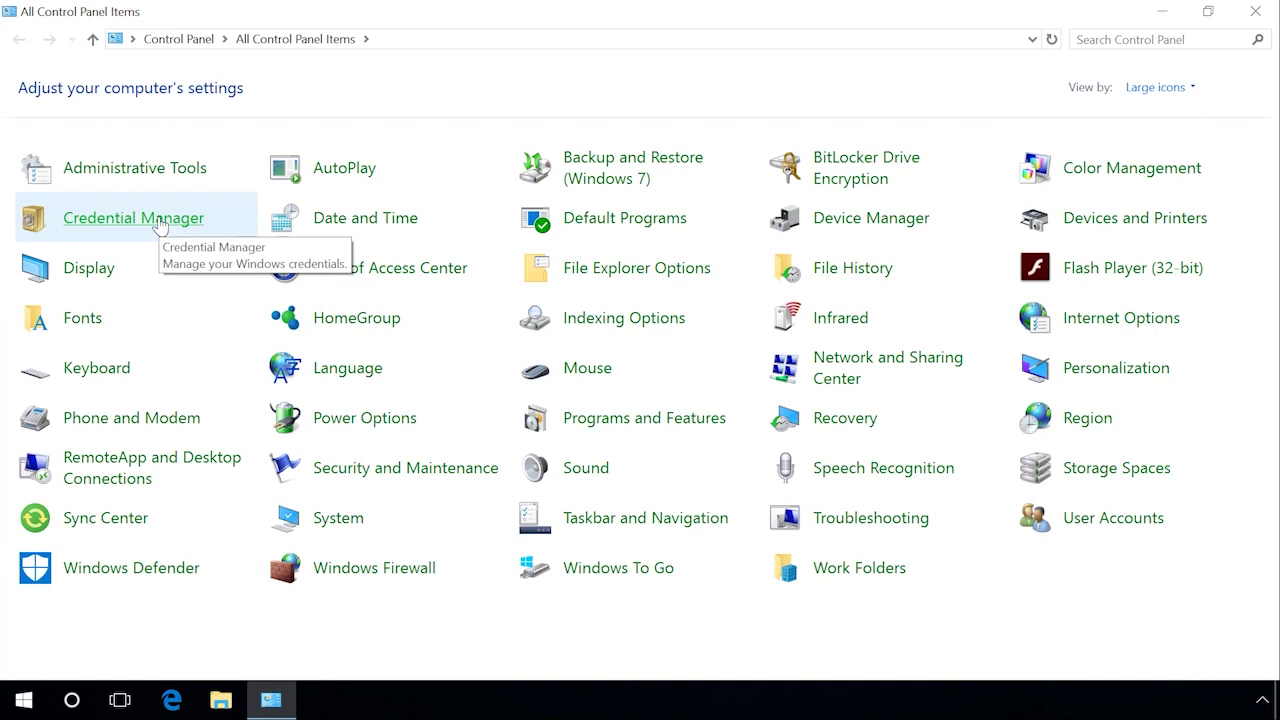
left_click(1268, 8)
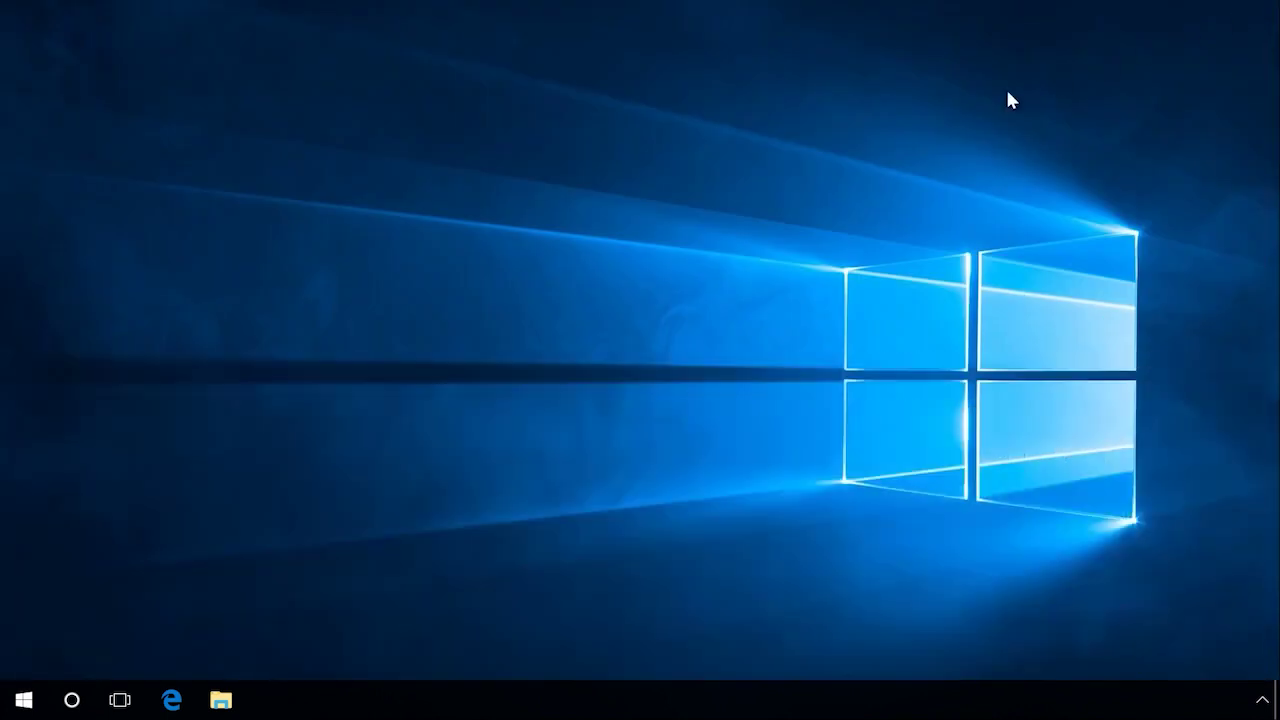
- Enable the Control Panel desktop icon in the Themes personalization settings, then open Control Panel with that icon and close it
left_click(24, 698)
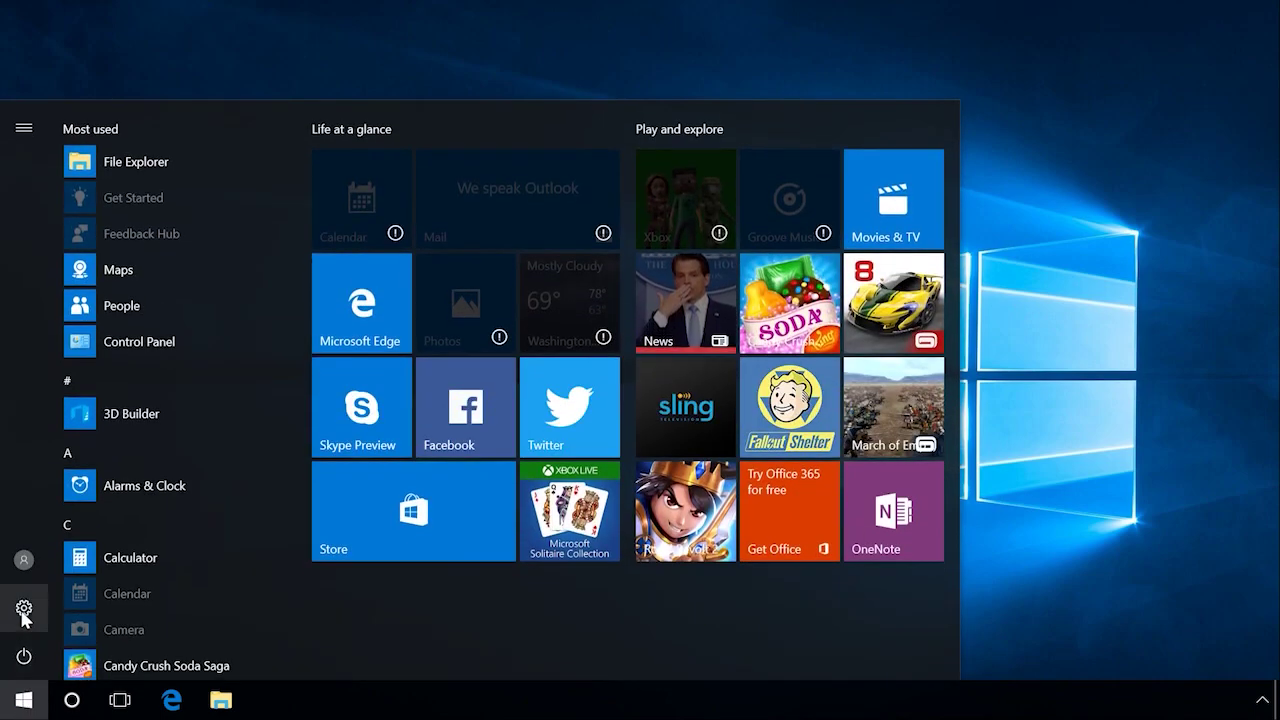
left_click(24, 609)
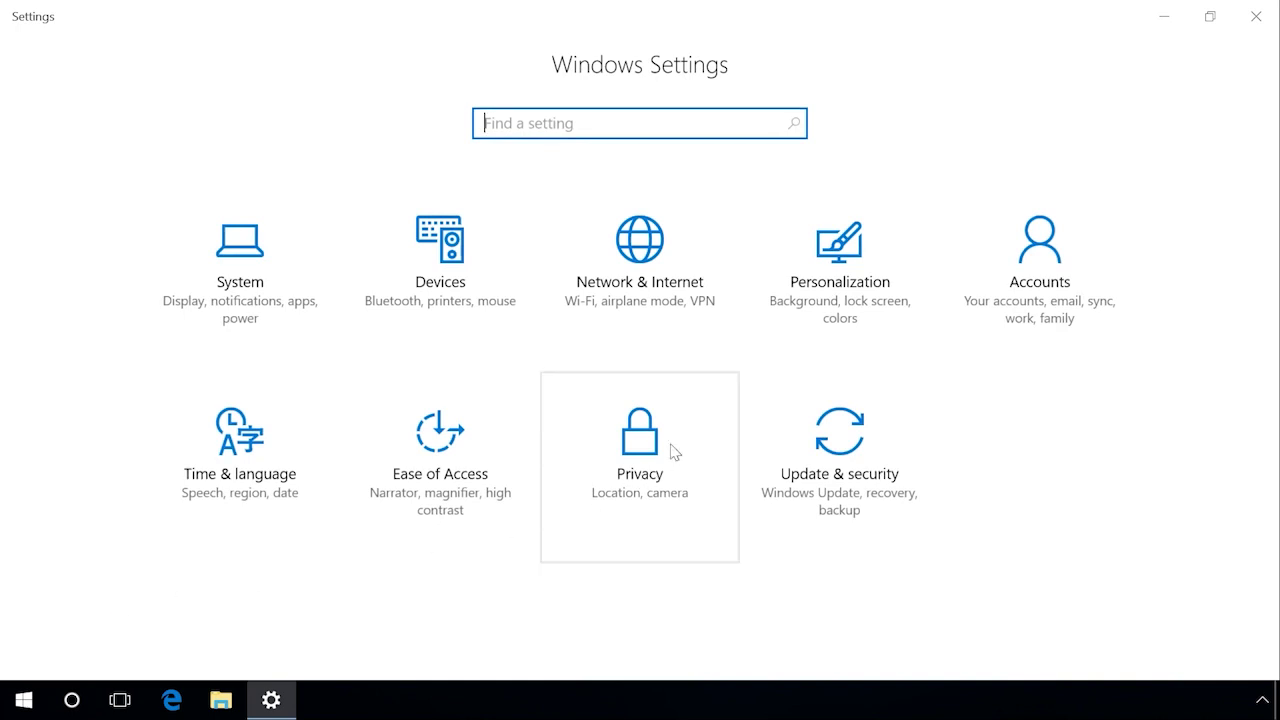
left_click(823, 281)
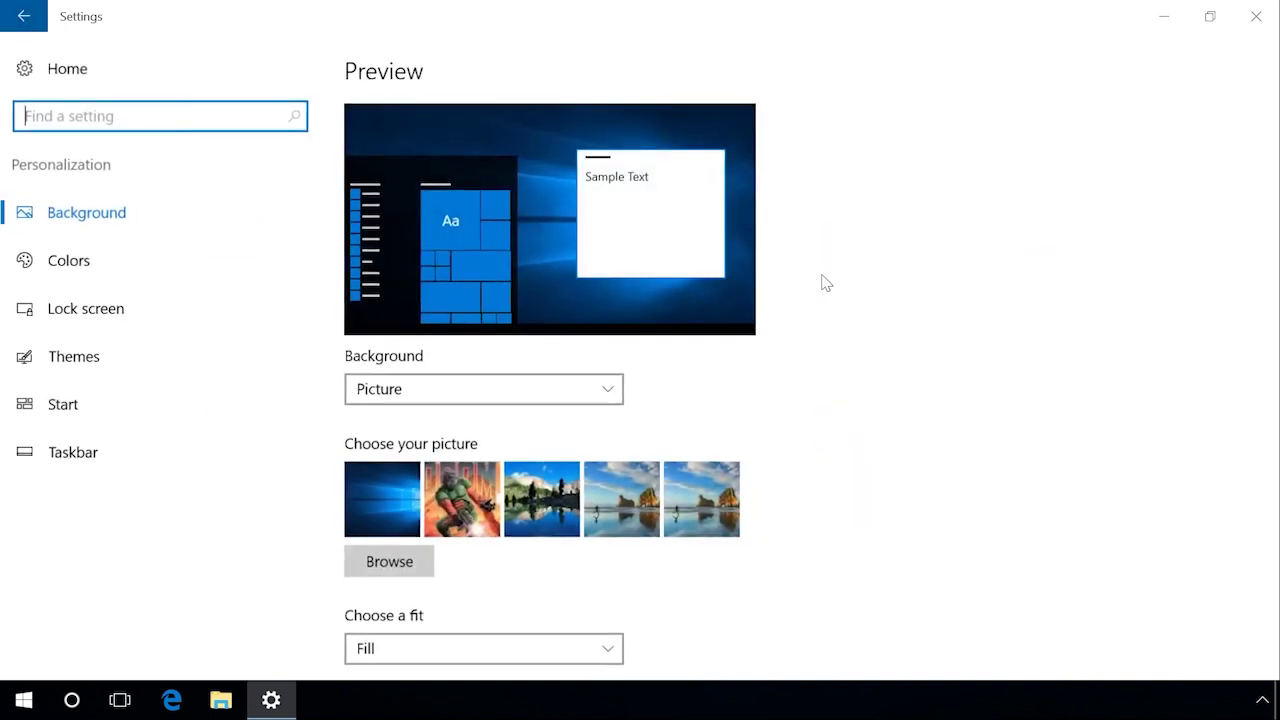
left_click(90, 360)
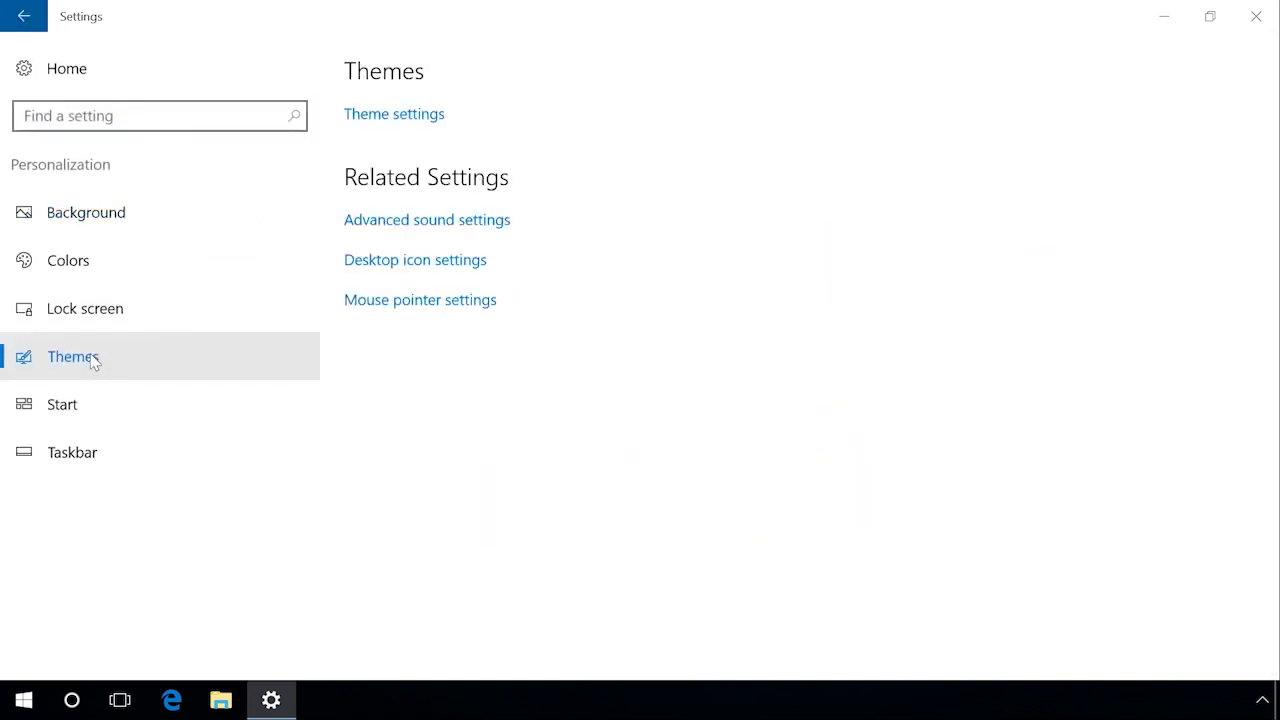
left_click(368, 262)
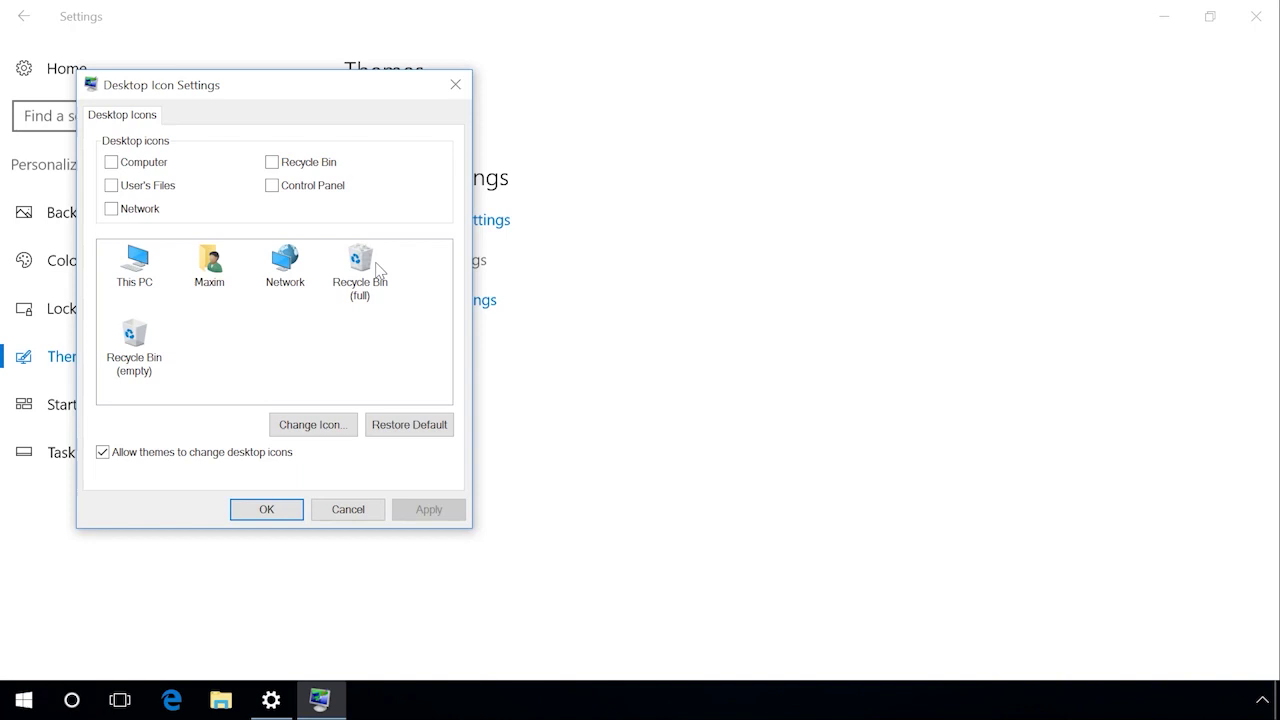
left_click(305, 193)
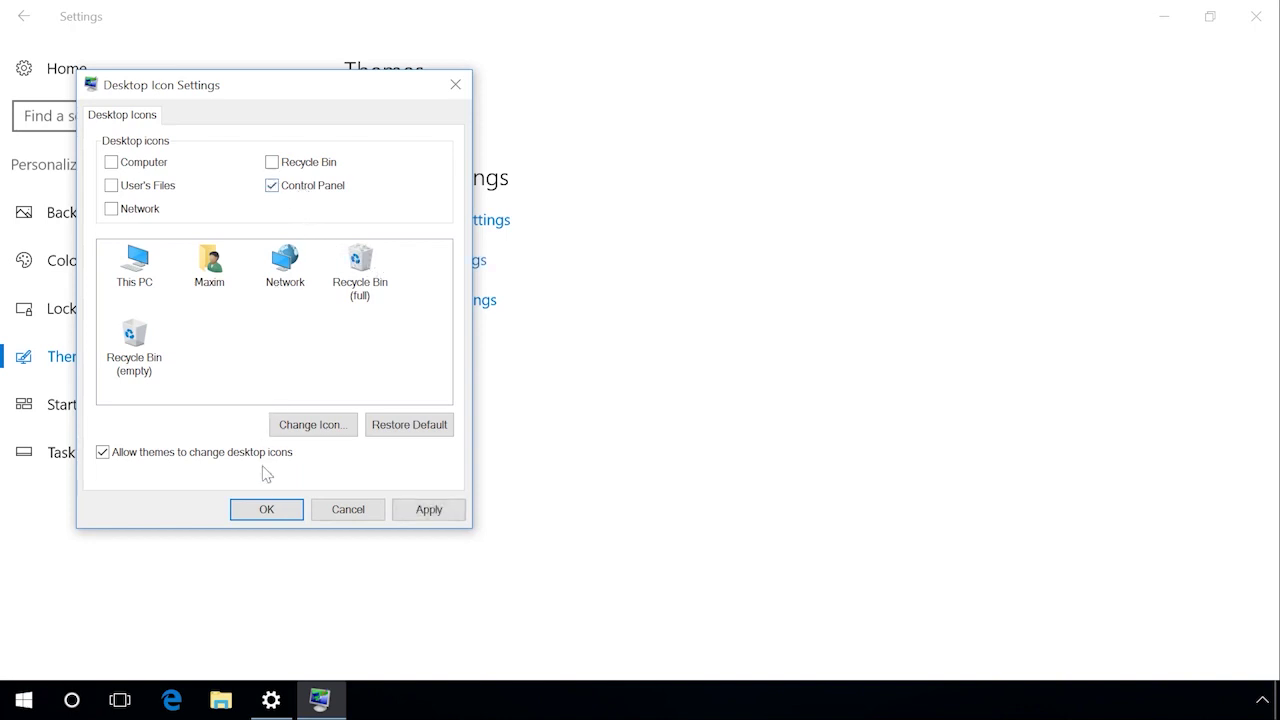
left_click(266, 511)
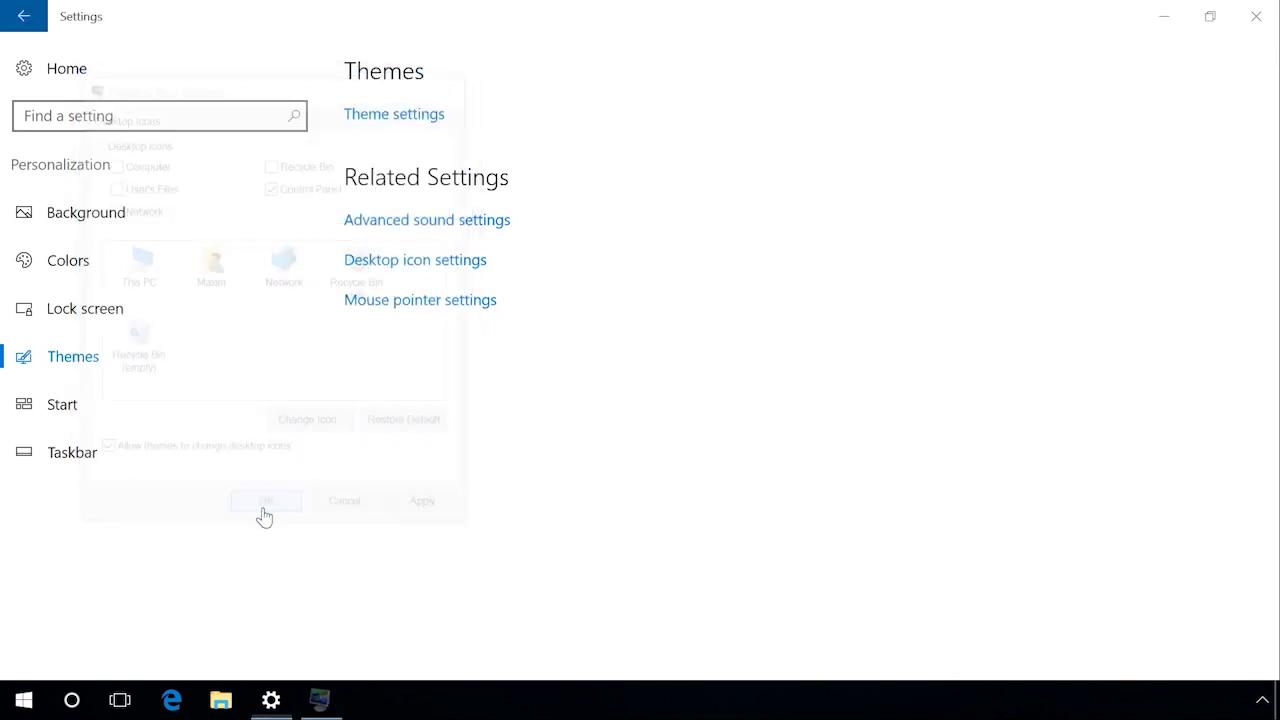
left_click(1250, 16)
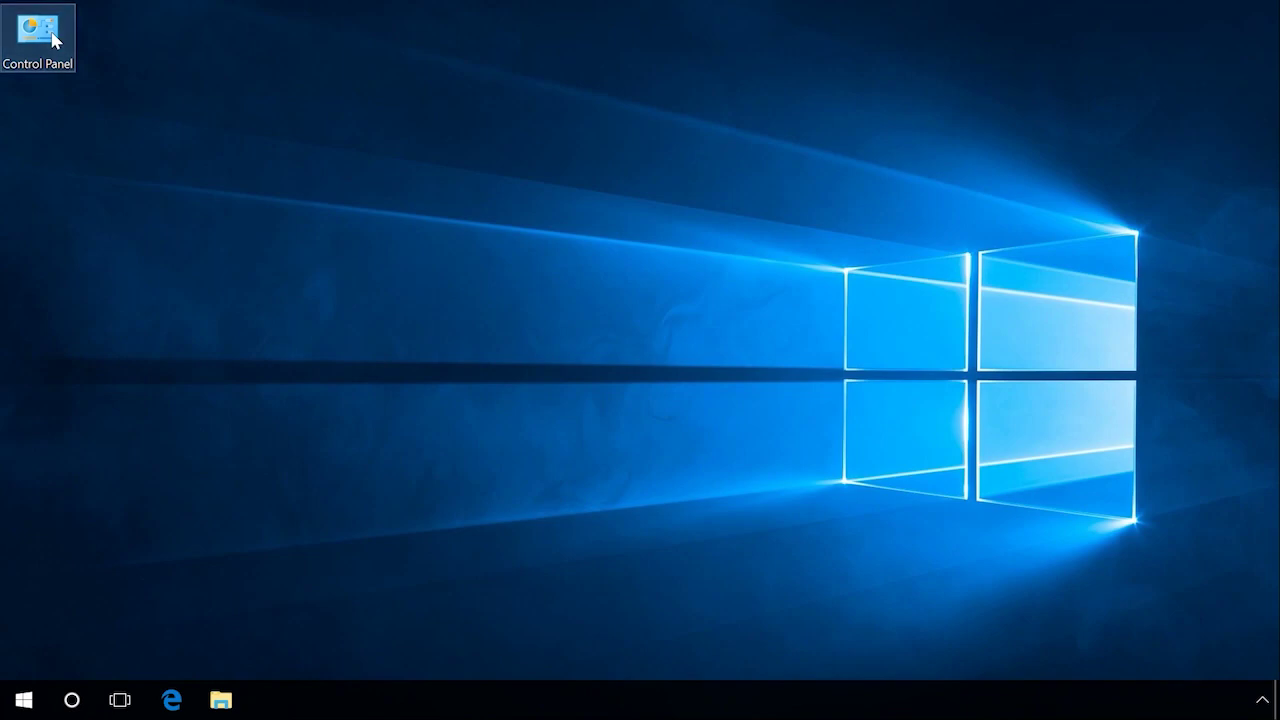
double_click(53, 40)
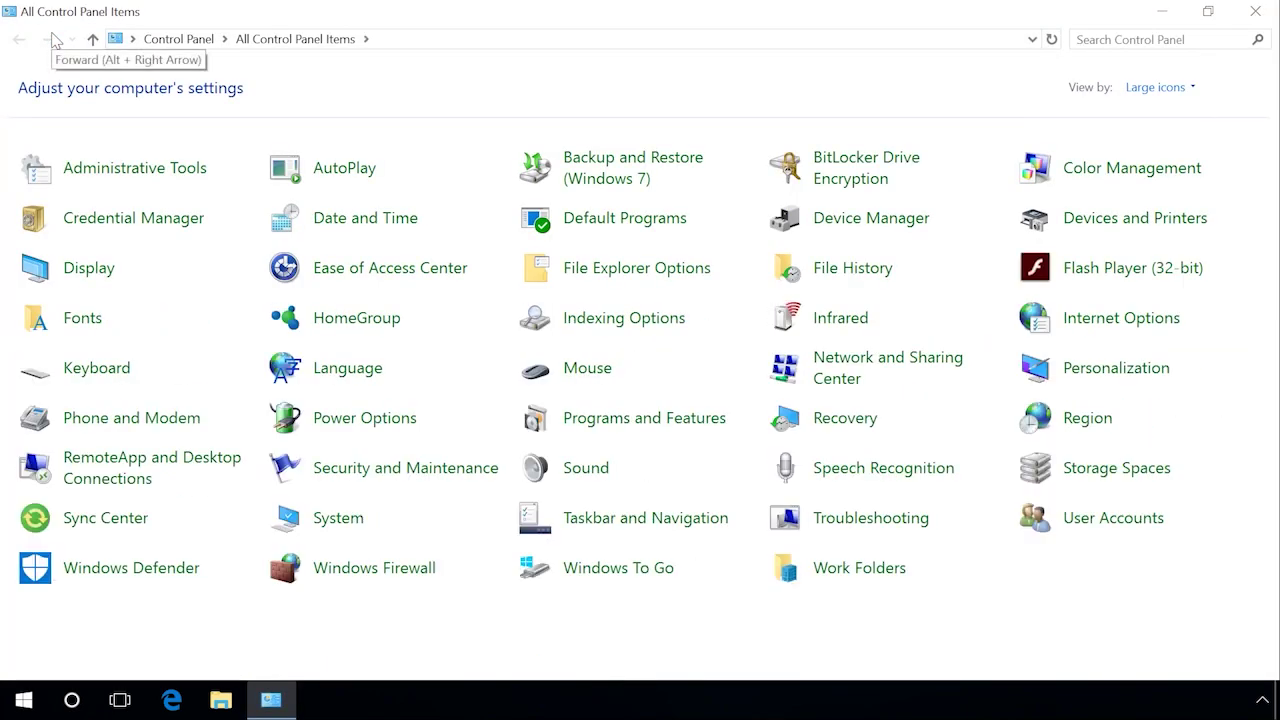
left_click(1247, 20)
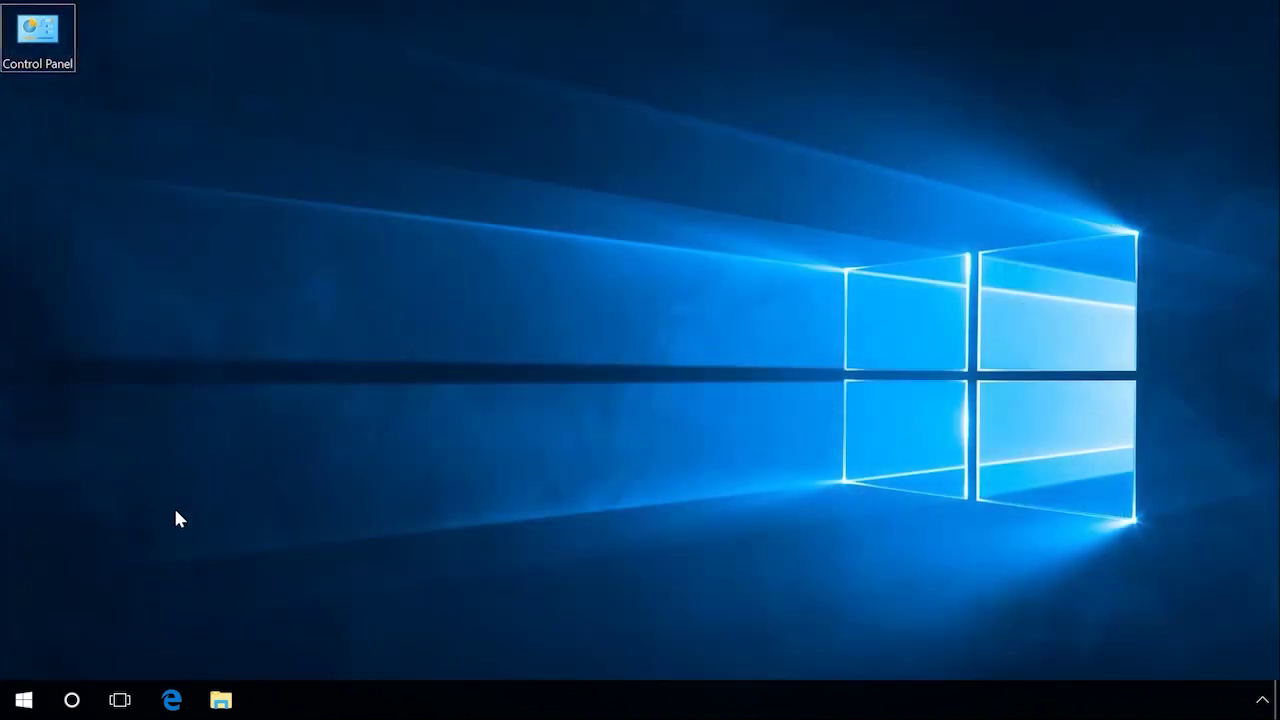
- Open Control Panel by running the command "control" from the Run dialog
key("super+r")
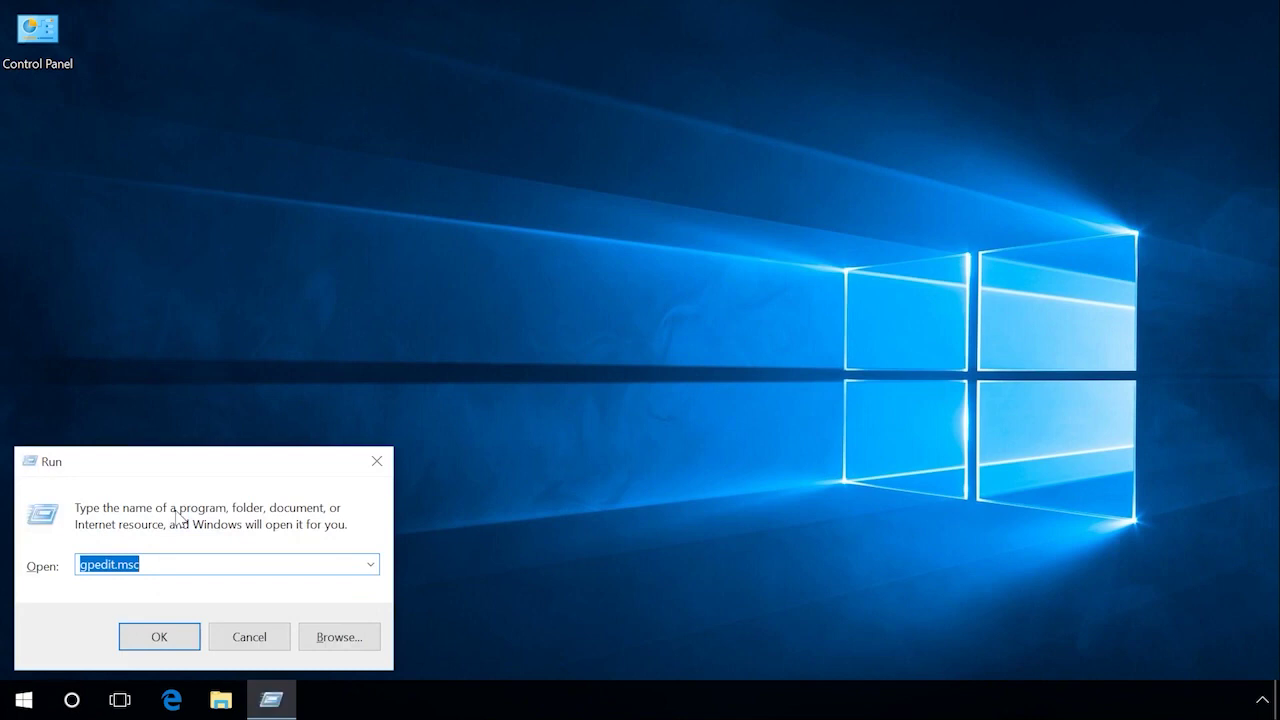
key("BackSpace")
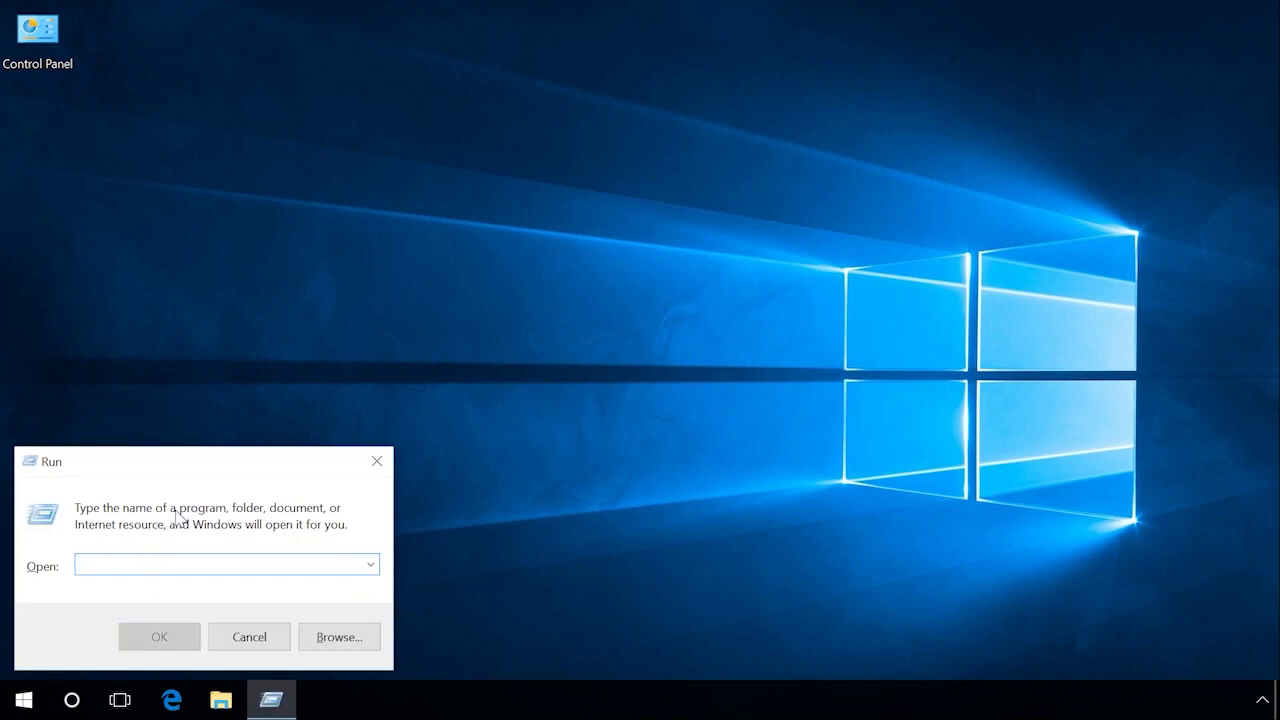
type("control")
key("ctrl+a")
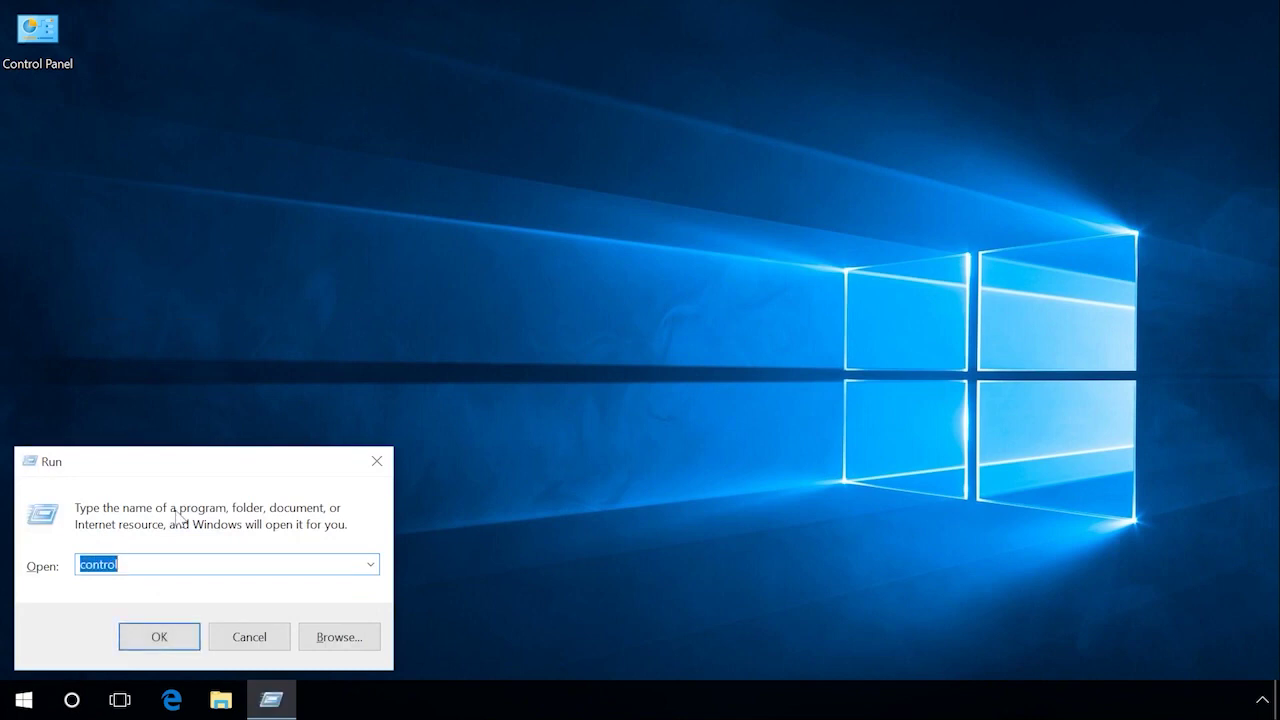
key("Return")
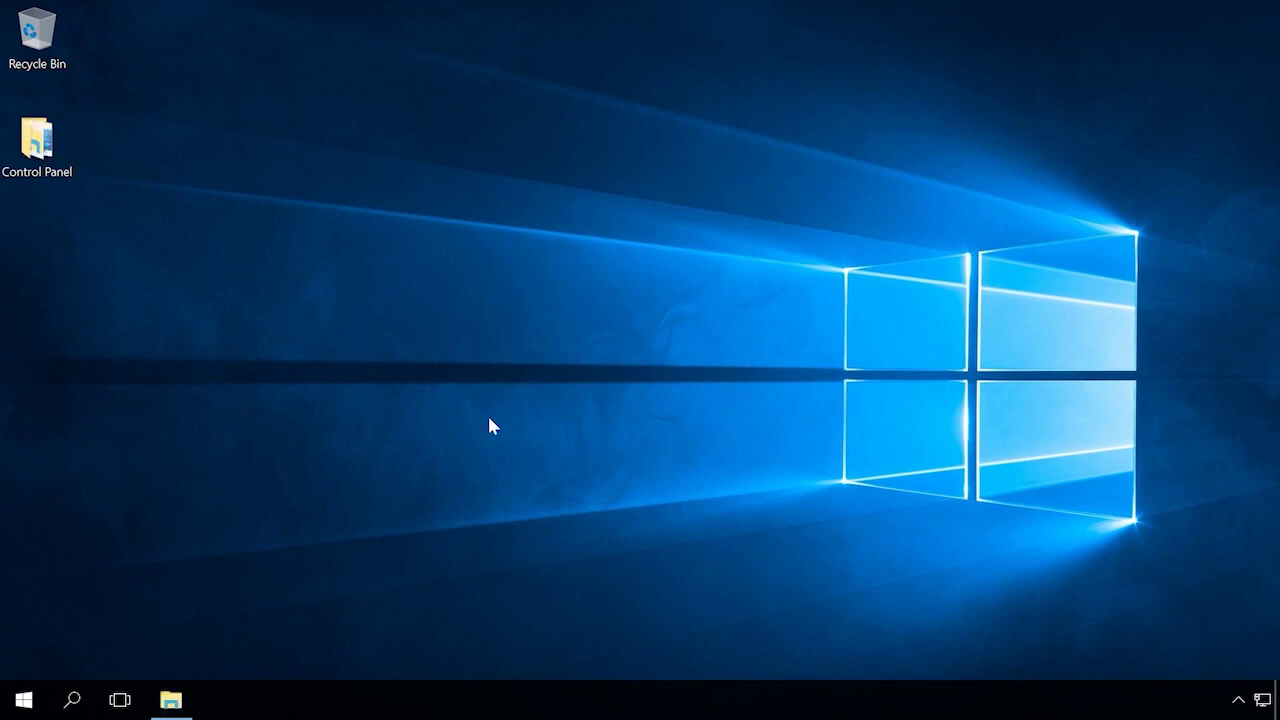
- Create a desktop shortcut with the location "control" and name it "Control Panel"
right_click(181, 227)
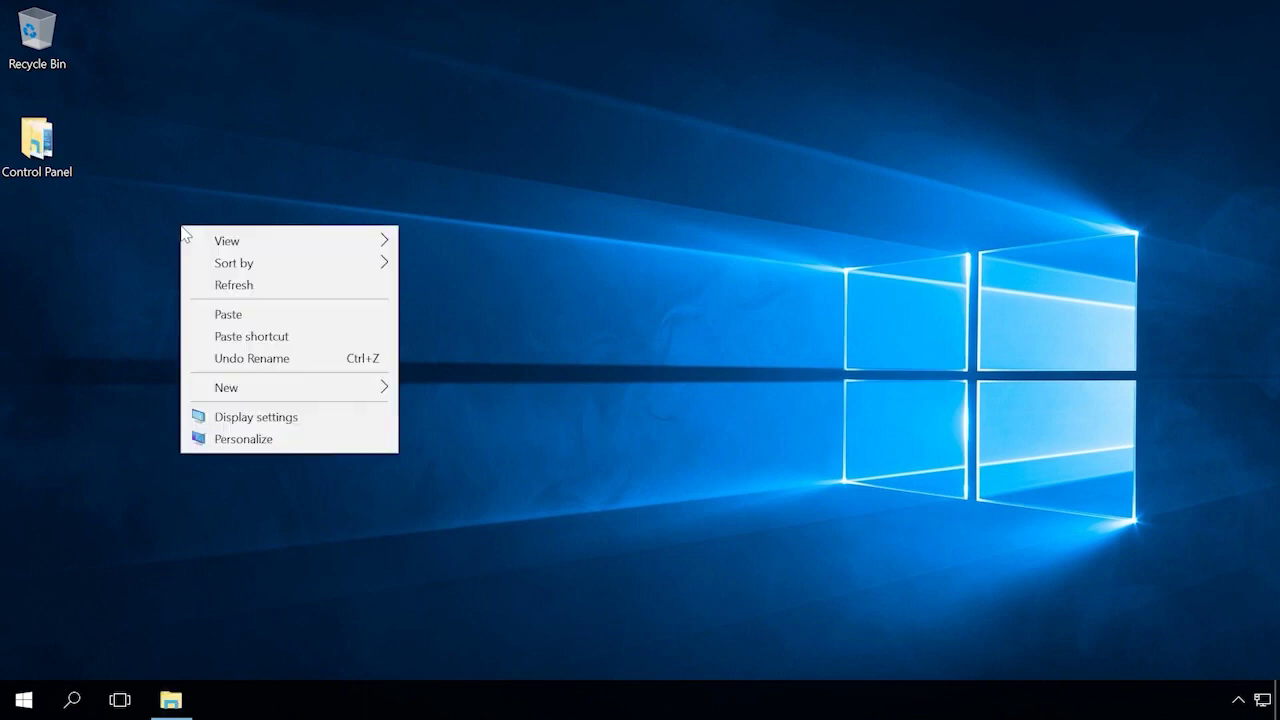
mouse_move(292, 389)
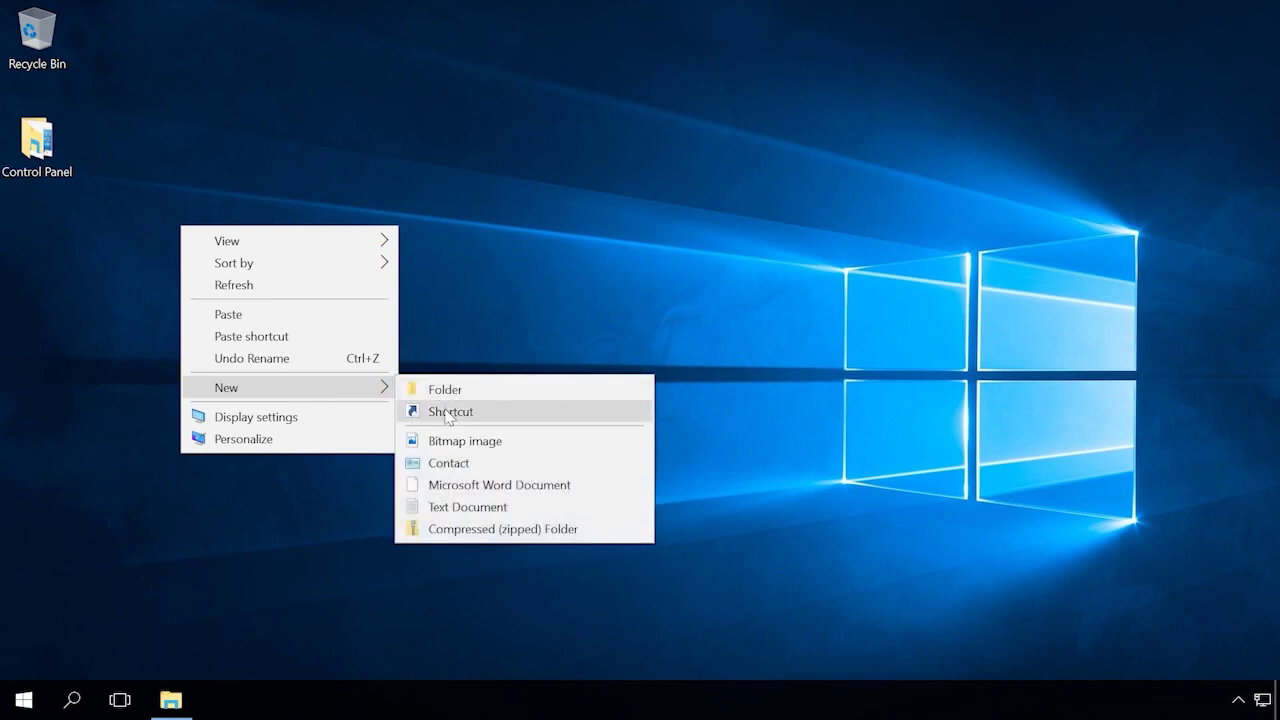
left_click(447, 414)
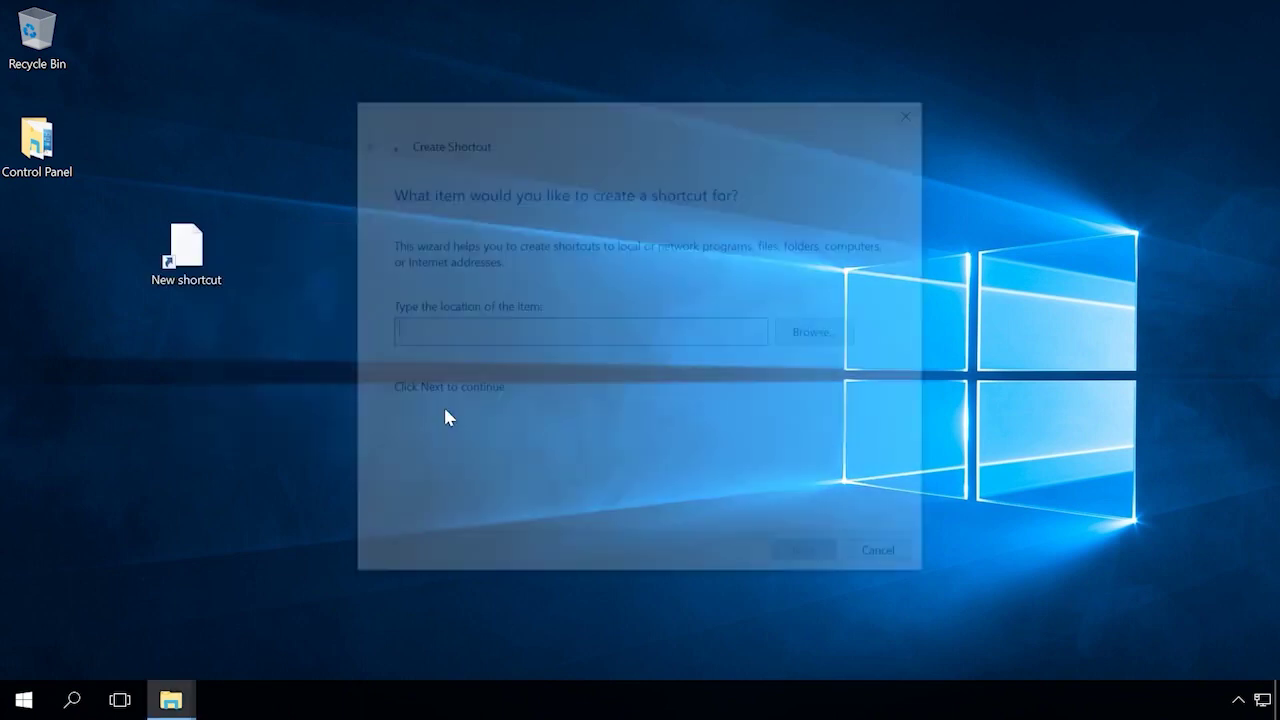
type("control")
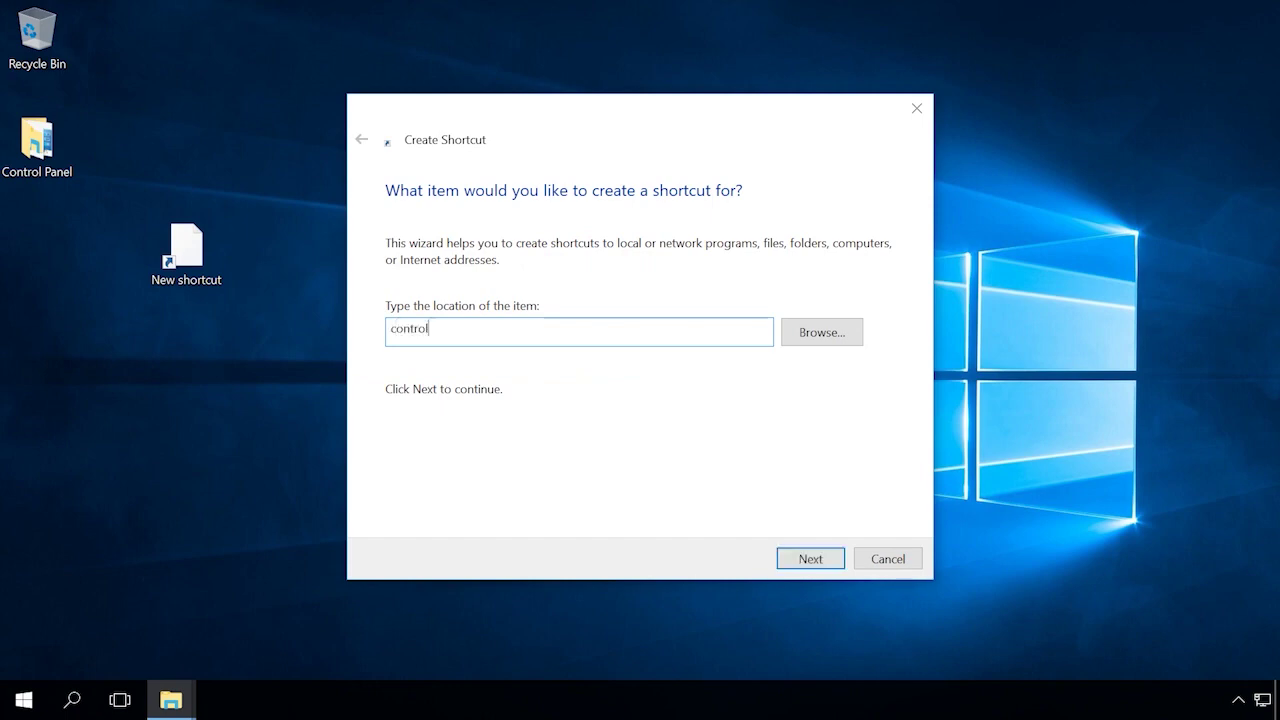
left_click(810, 559)
type("Con")
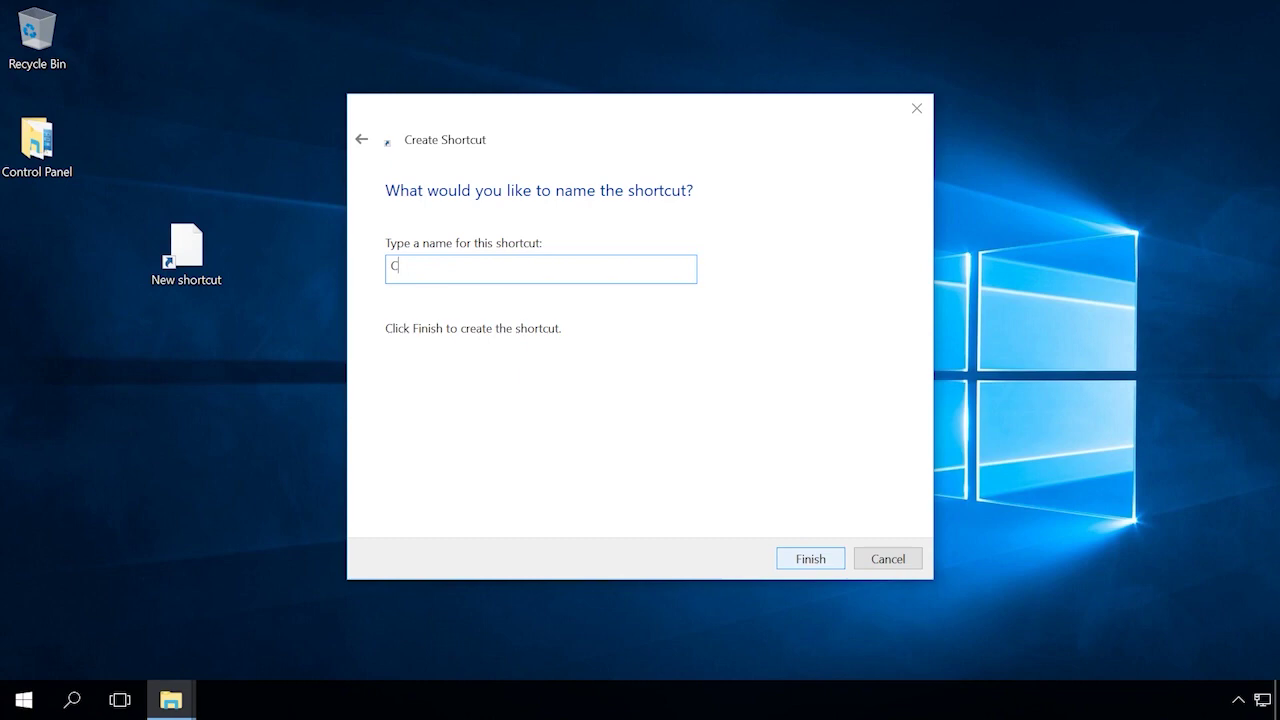
type("trol Panel")
left_click(797, 557)
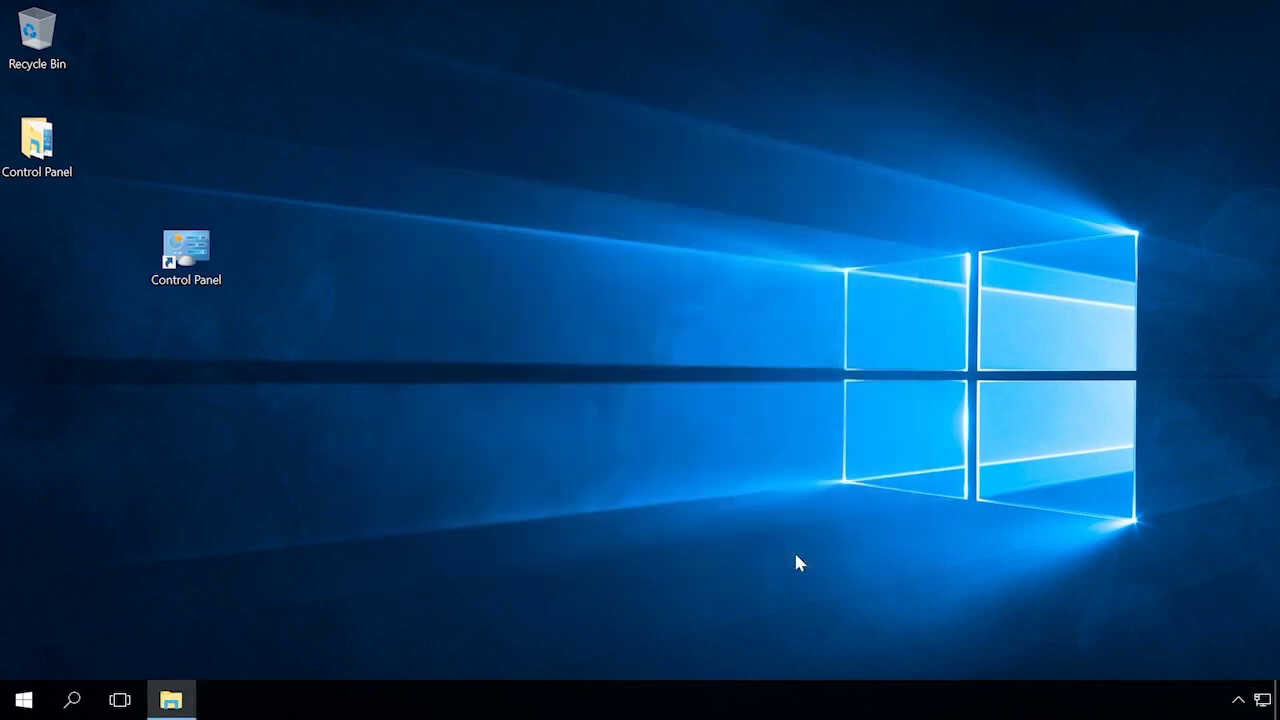
- Open Control Panel with the new desktop shortcut, close it, and look over the shortcut's pinning options
double_click(205, 261)
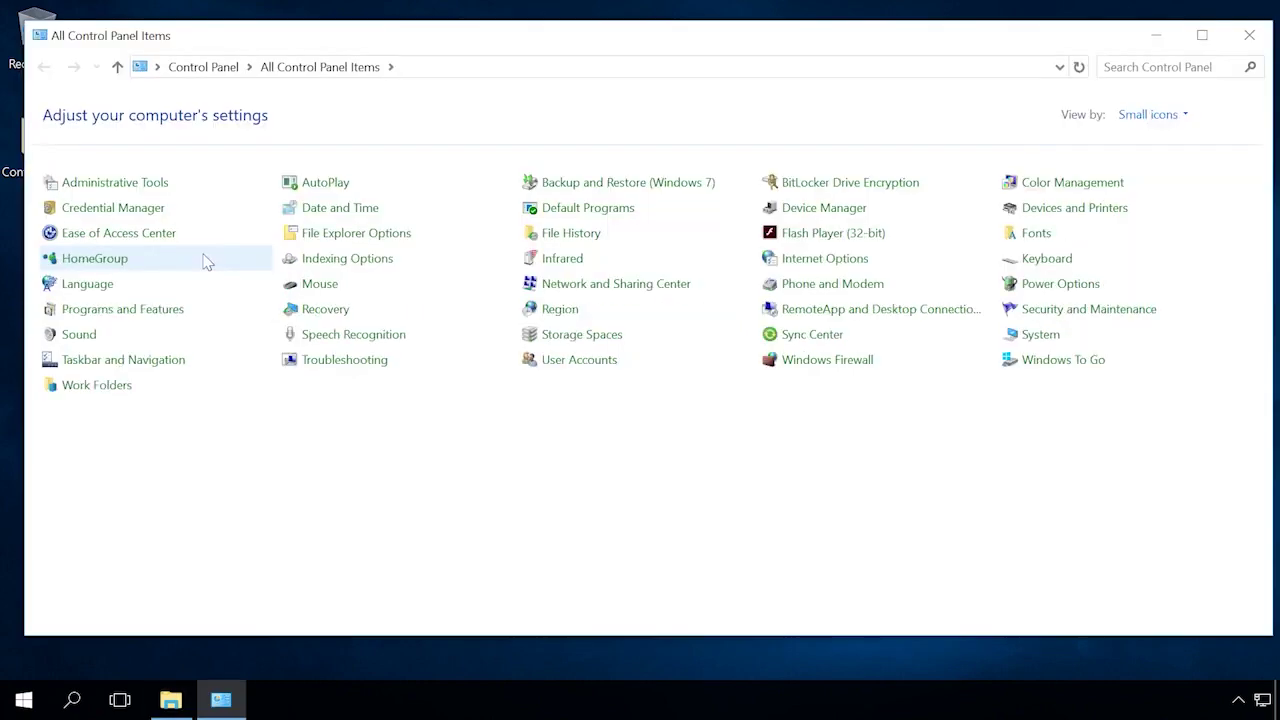
left_click(1248, 38)
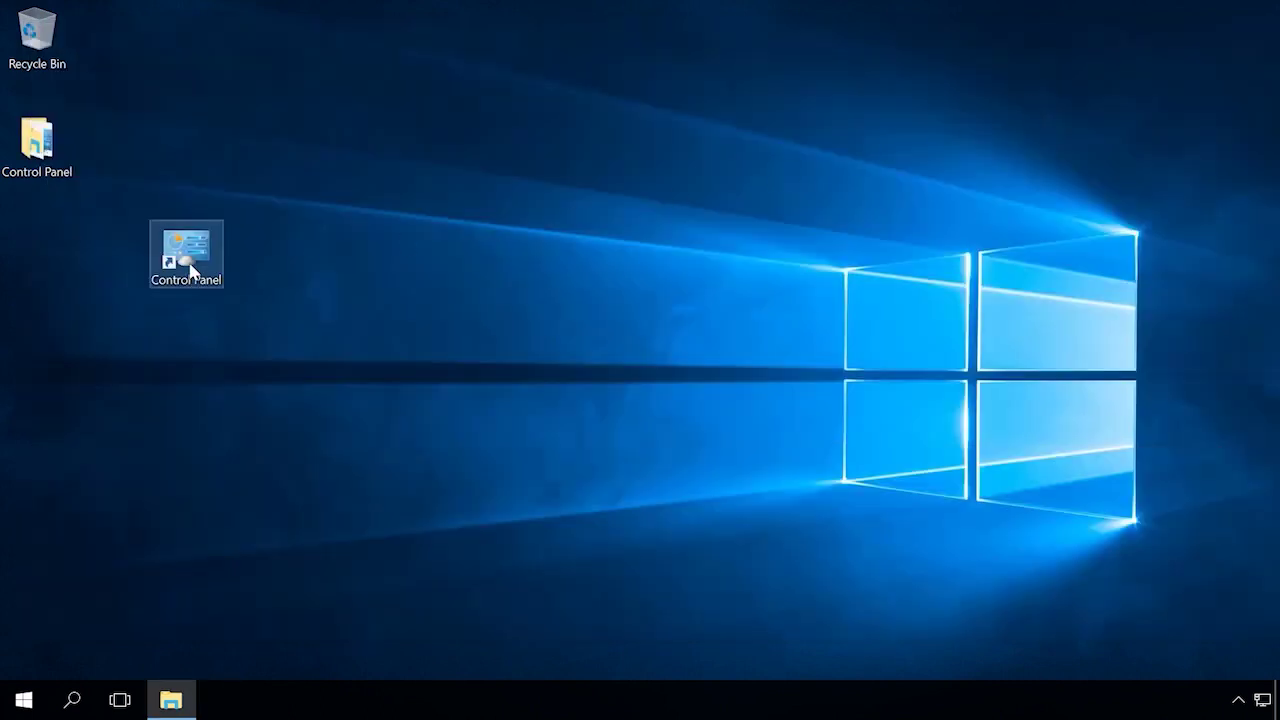
left_click(192, 272)
right_click(192, 270)
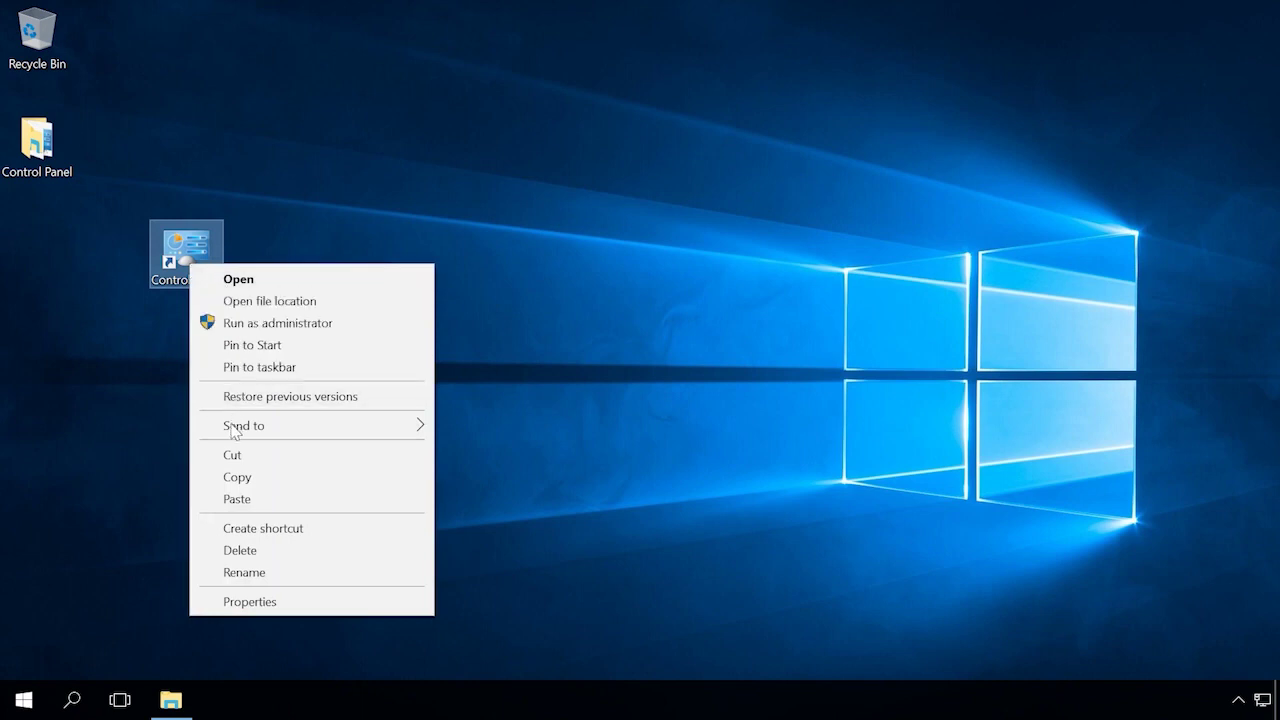
left_click(300, 240)
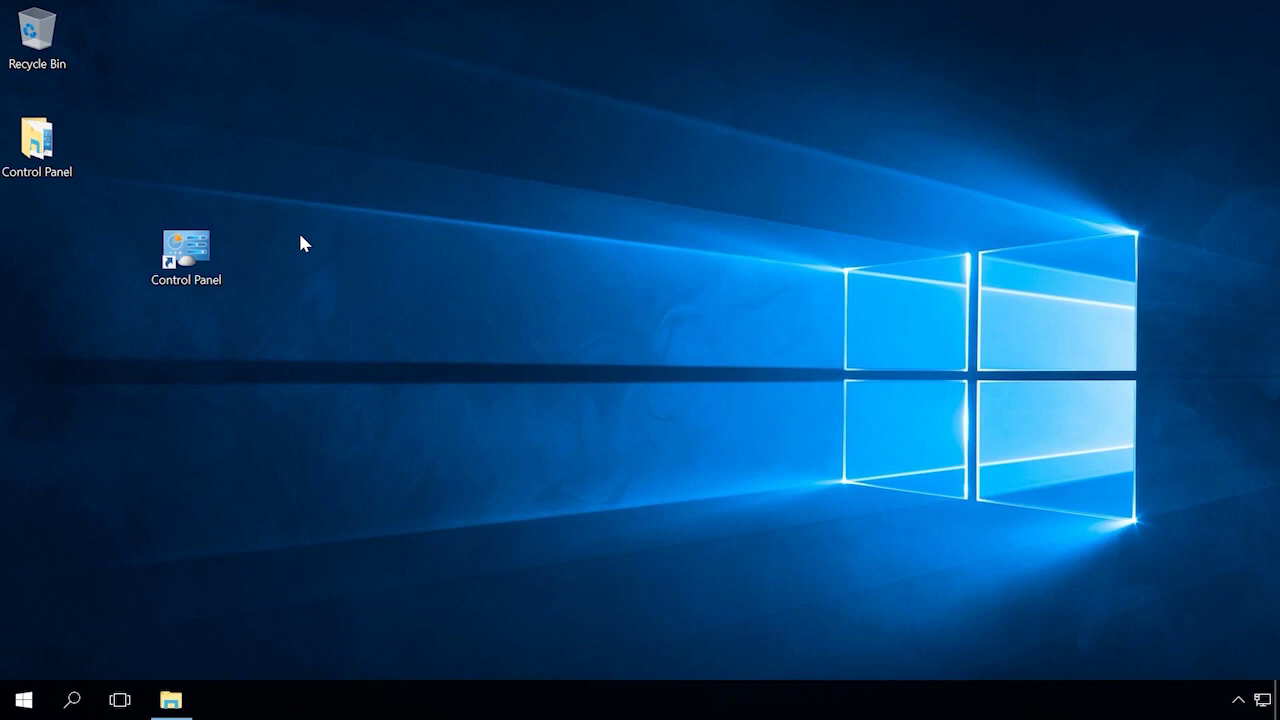
- Bring up the WinX\Group2 folder and compare its shortcuts with the entries in the Start button's quick-link list
right_click(25, 702)
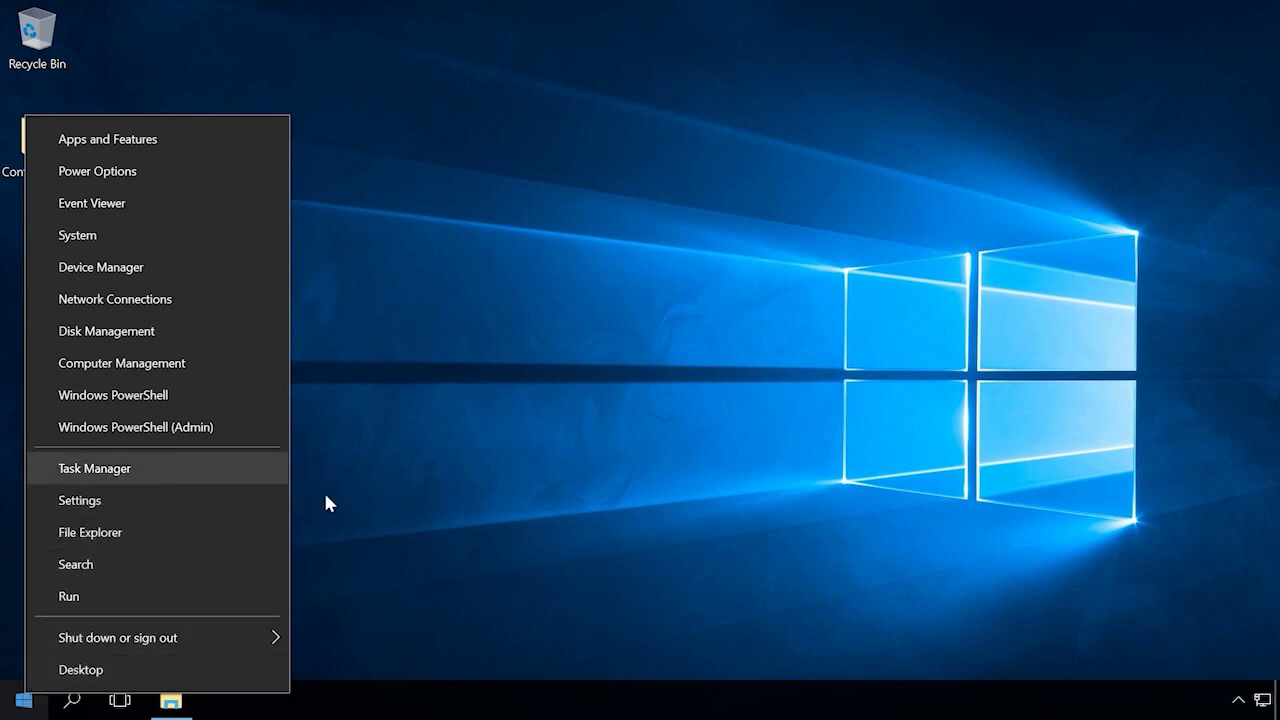
left_click(350, 502)
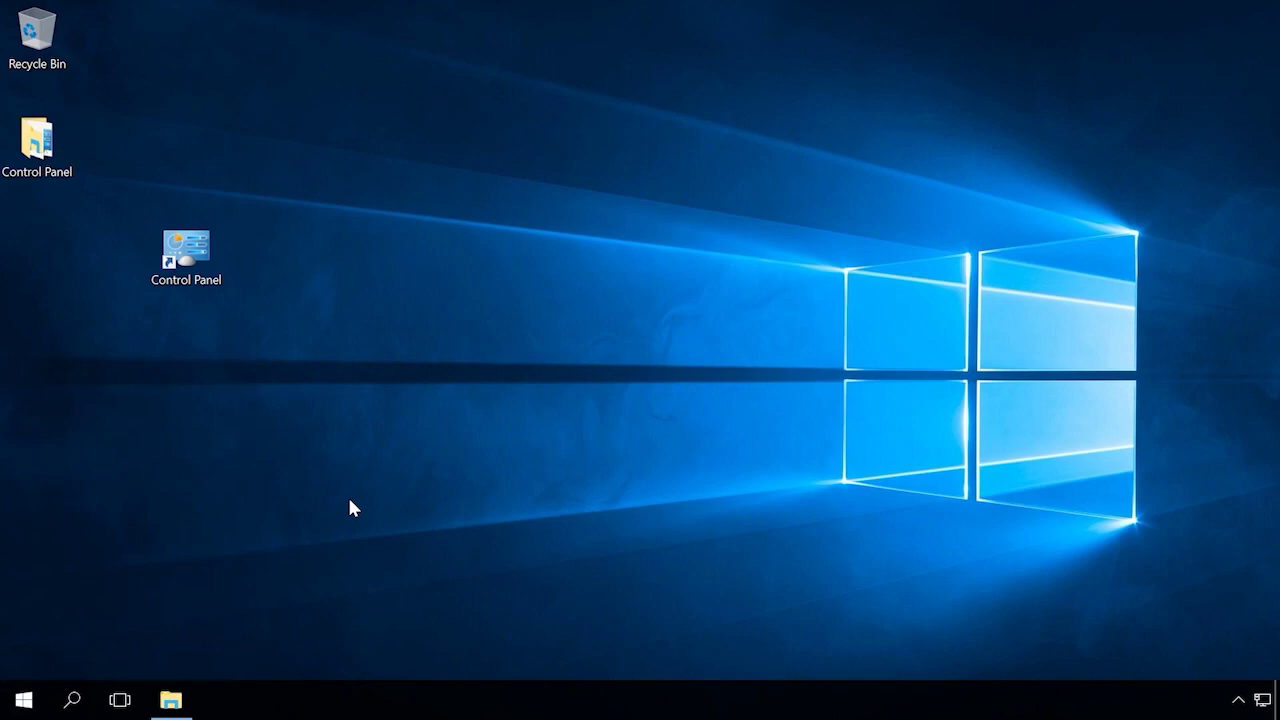
left_click(172, 702)
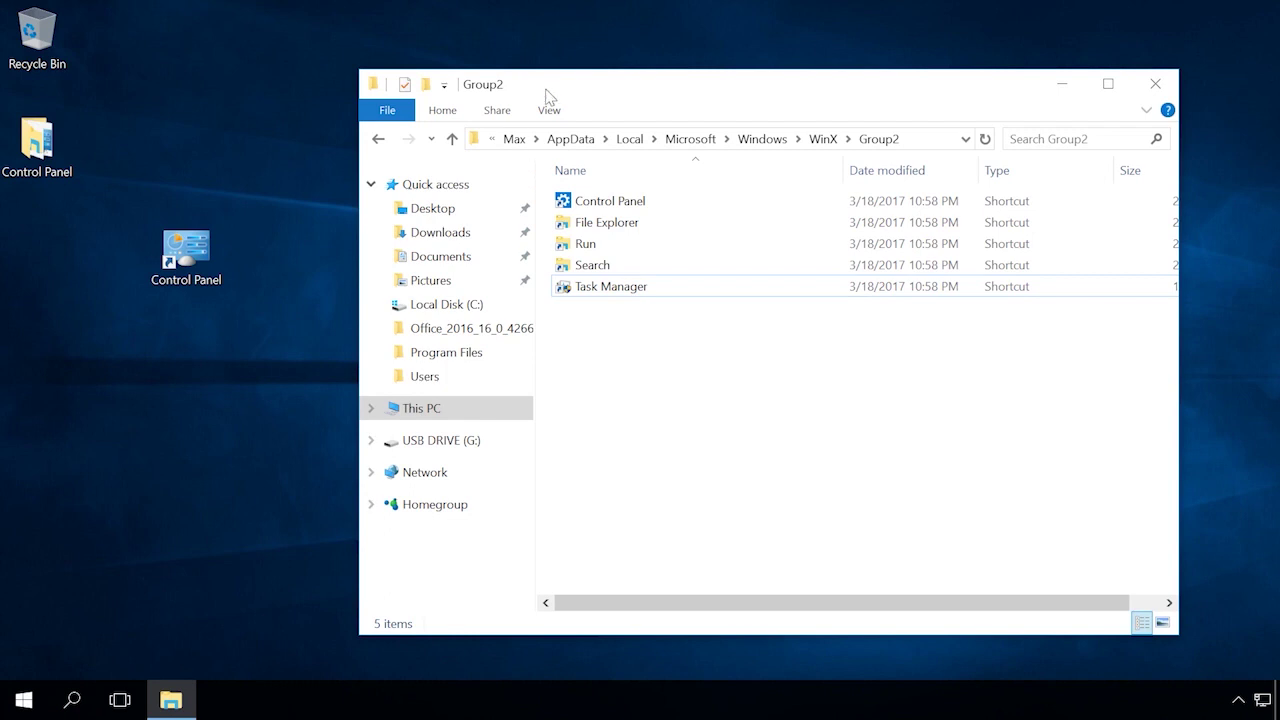
double_click(547, 90)
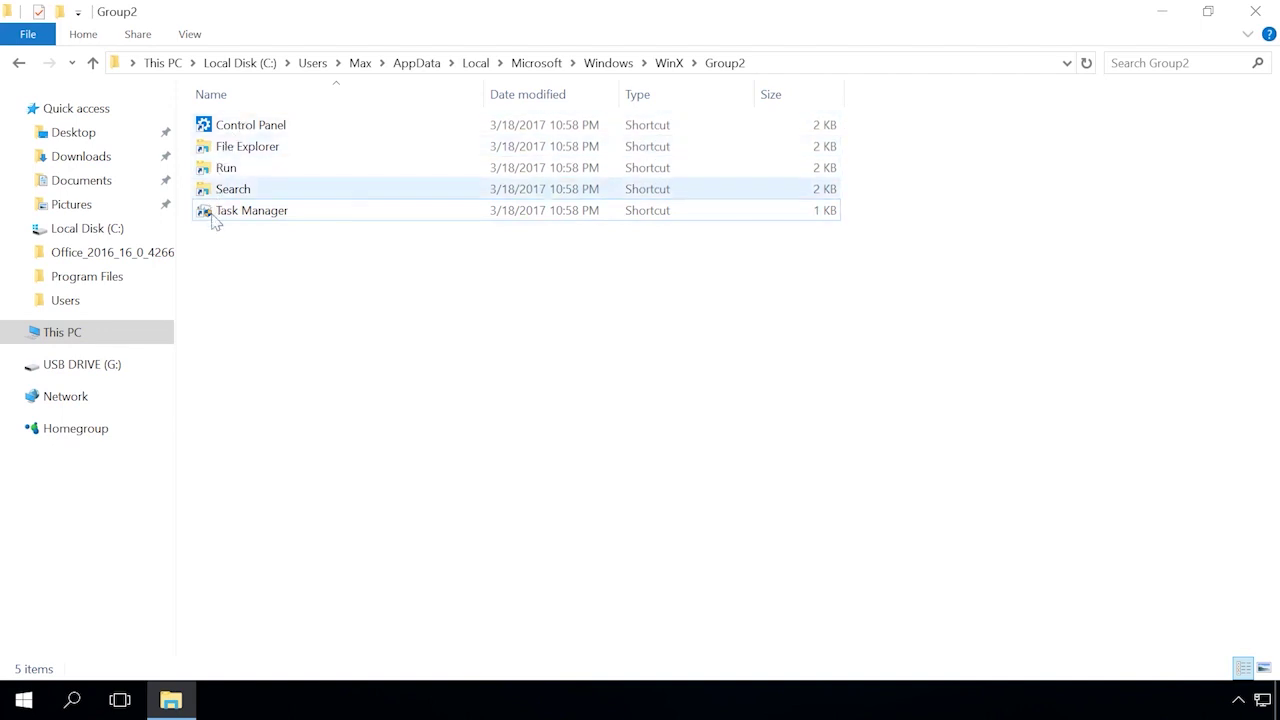
left_click(1208, 11)
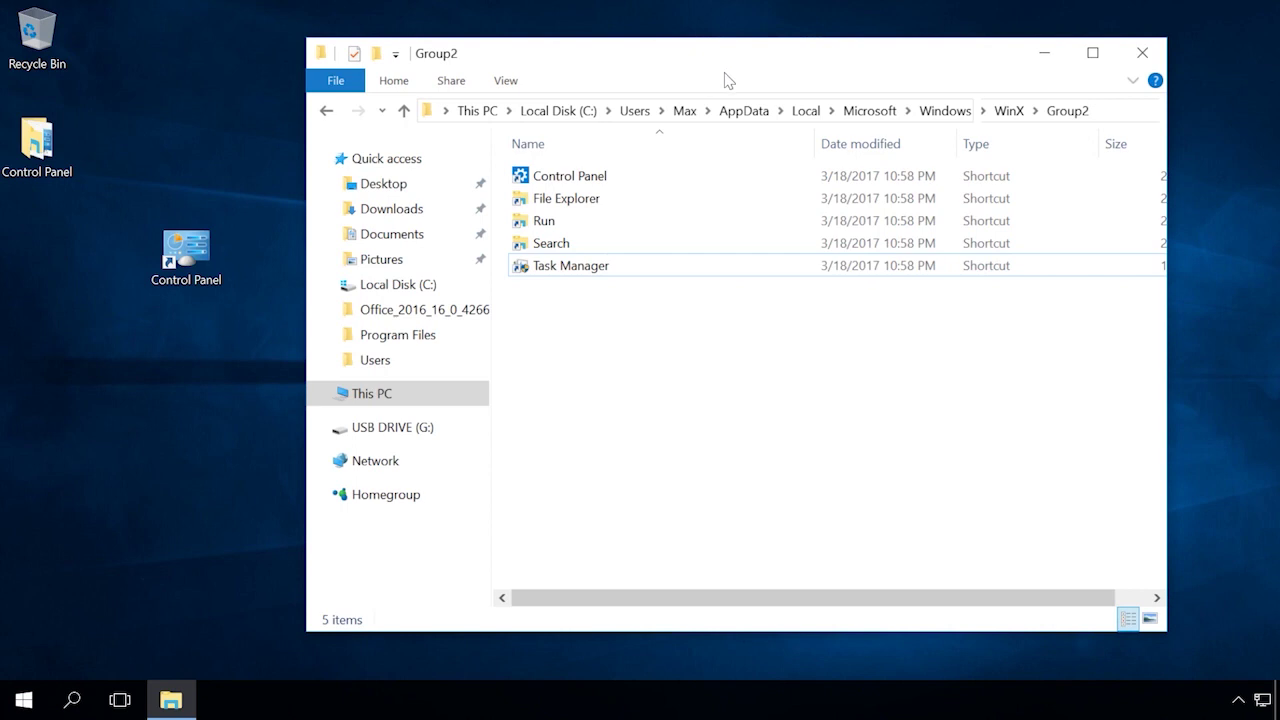
left_click(166, 437)
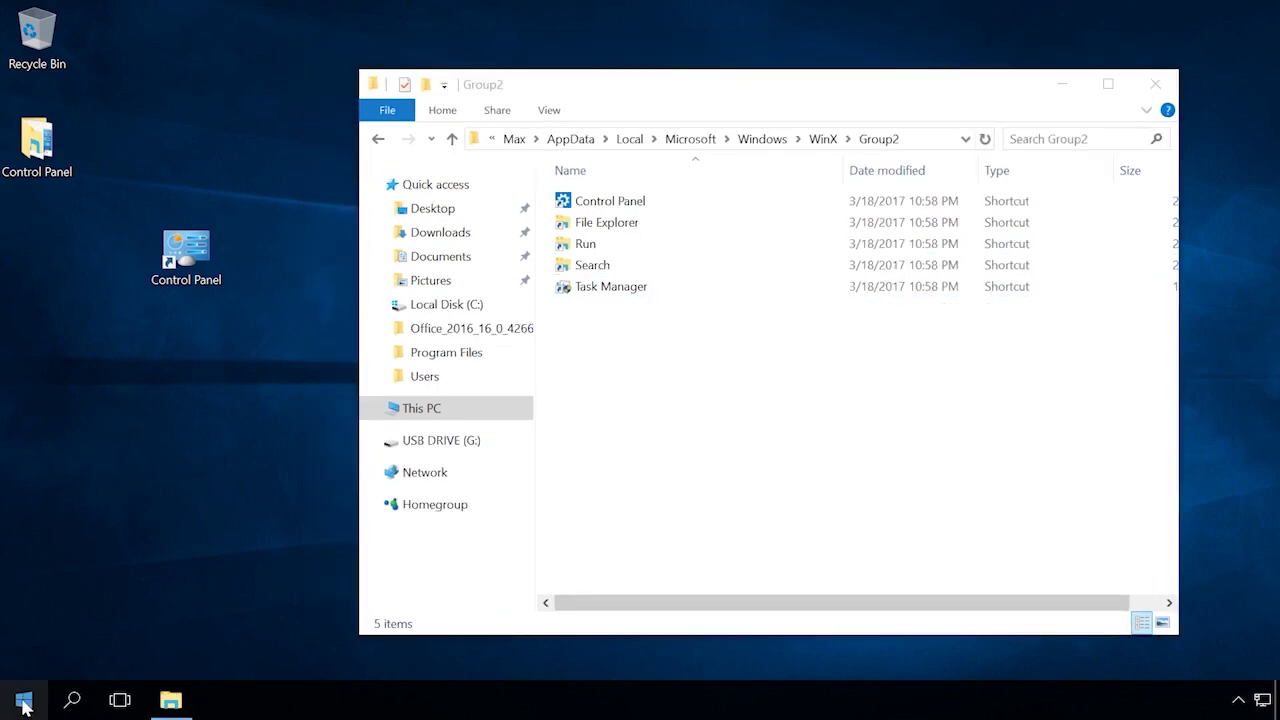
right_click(24, 704)
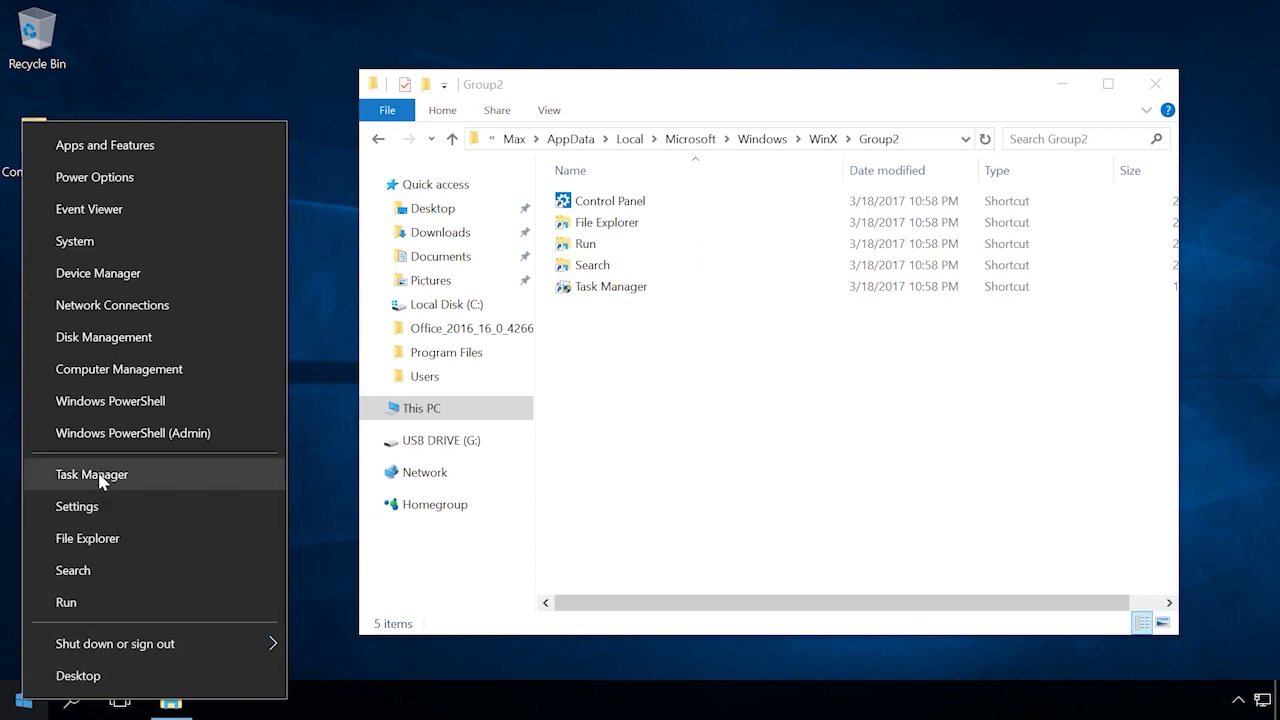
left_click(316, 503)
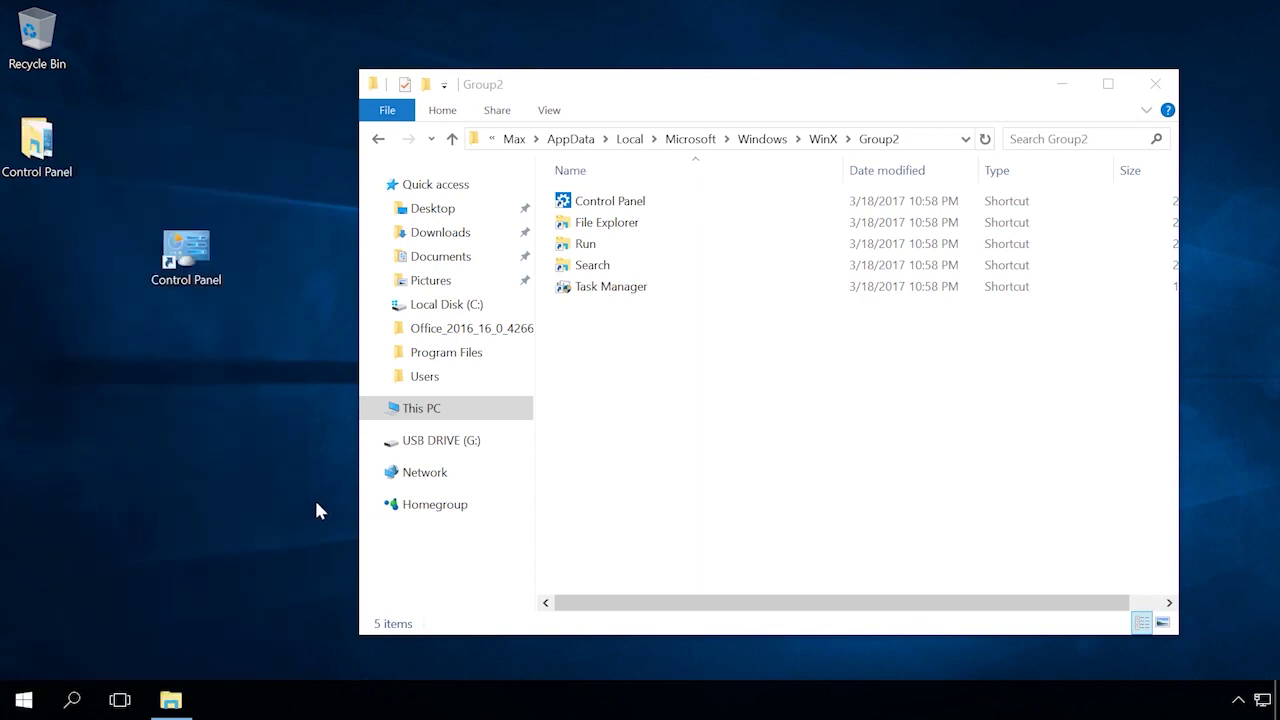
- Copy the Control Panel shortcut from the desktop's Control Panel folder into the WinX\Group2 folder, and close both folder windows
double_click(52, 162)
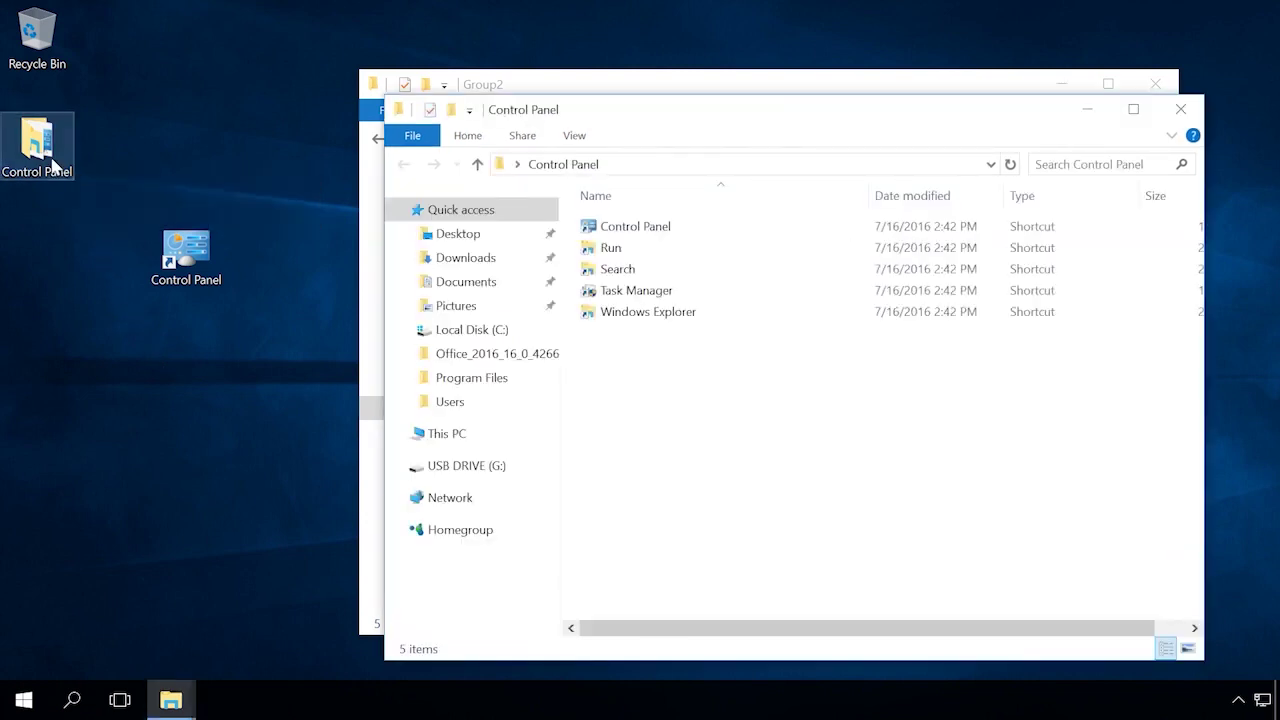
left_click(612, 230)
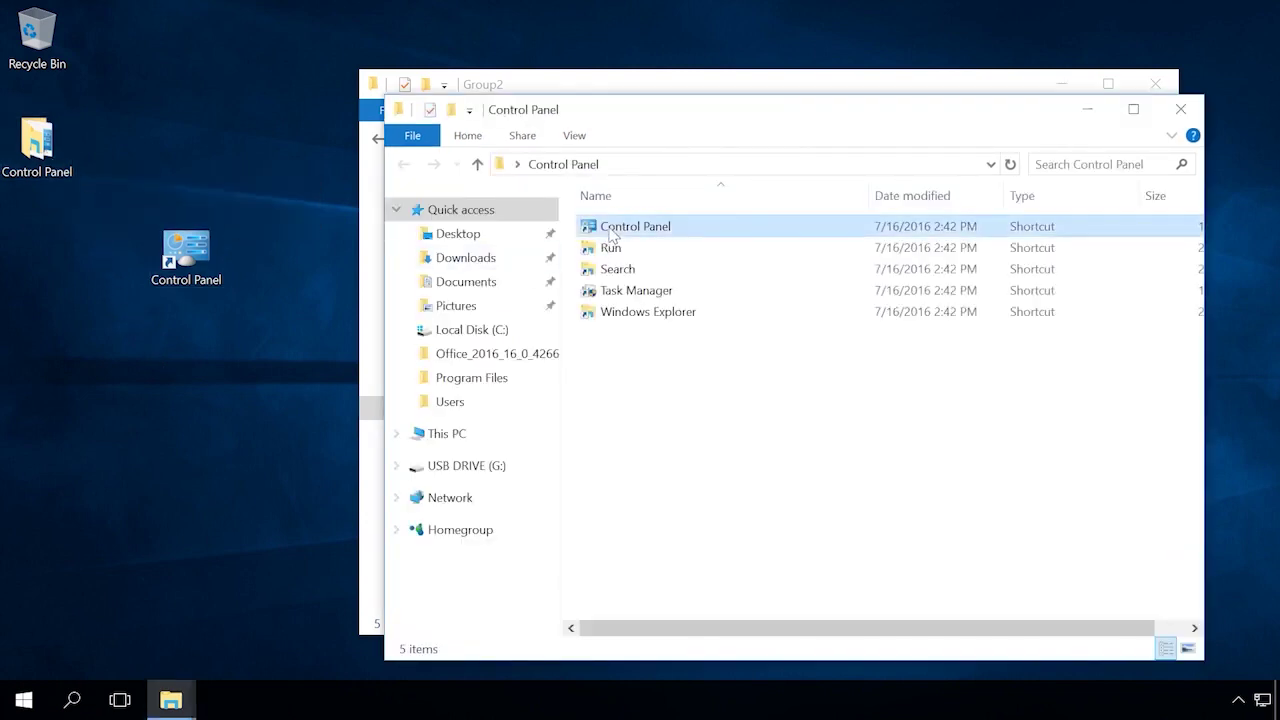
right_click(612, 232)
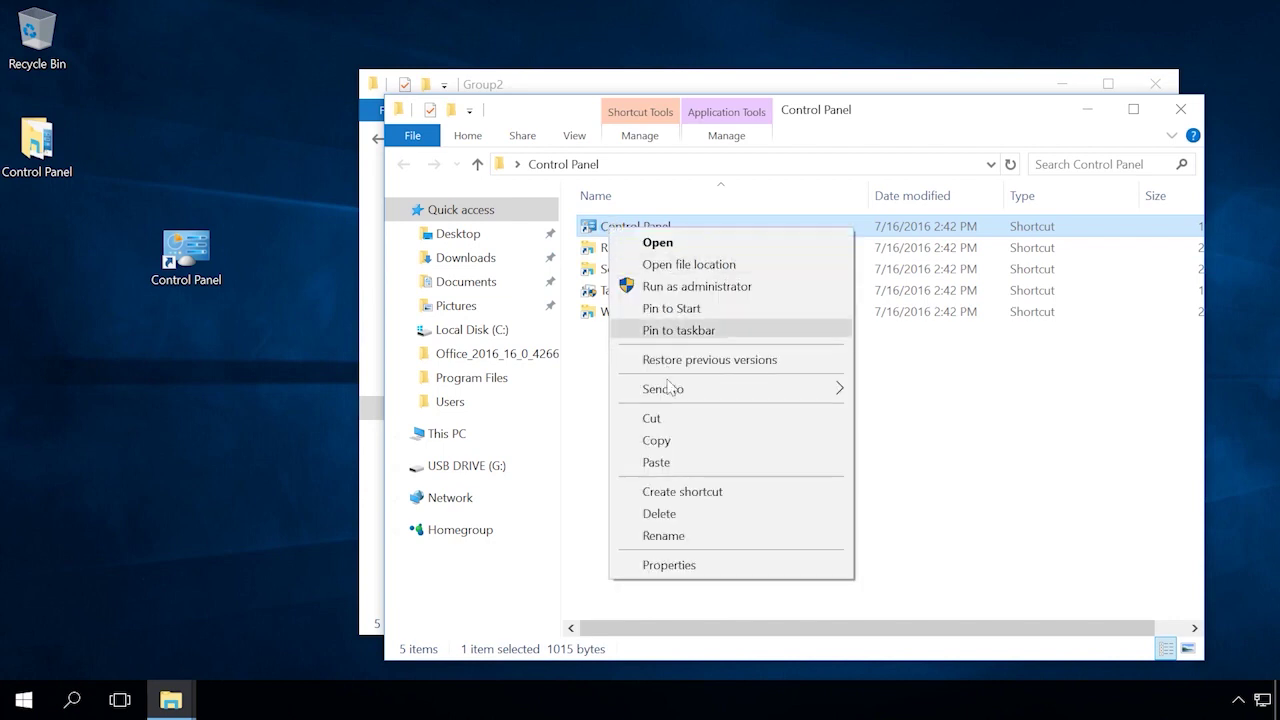
left_click(686, 441)
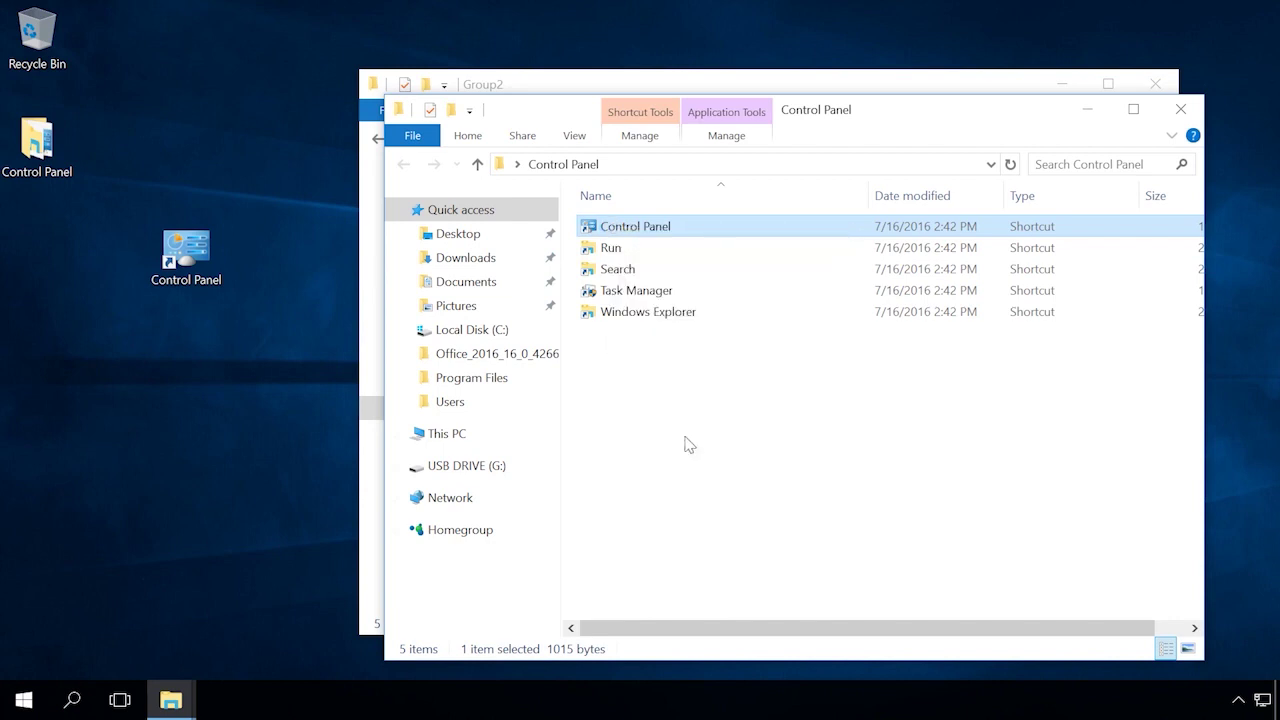
left_click(1180, 109)
right_click(736, 352)
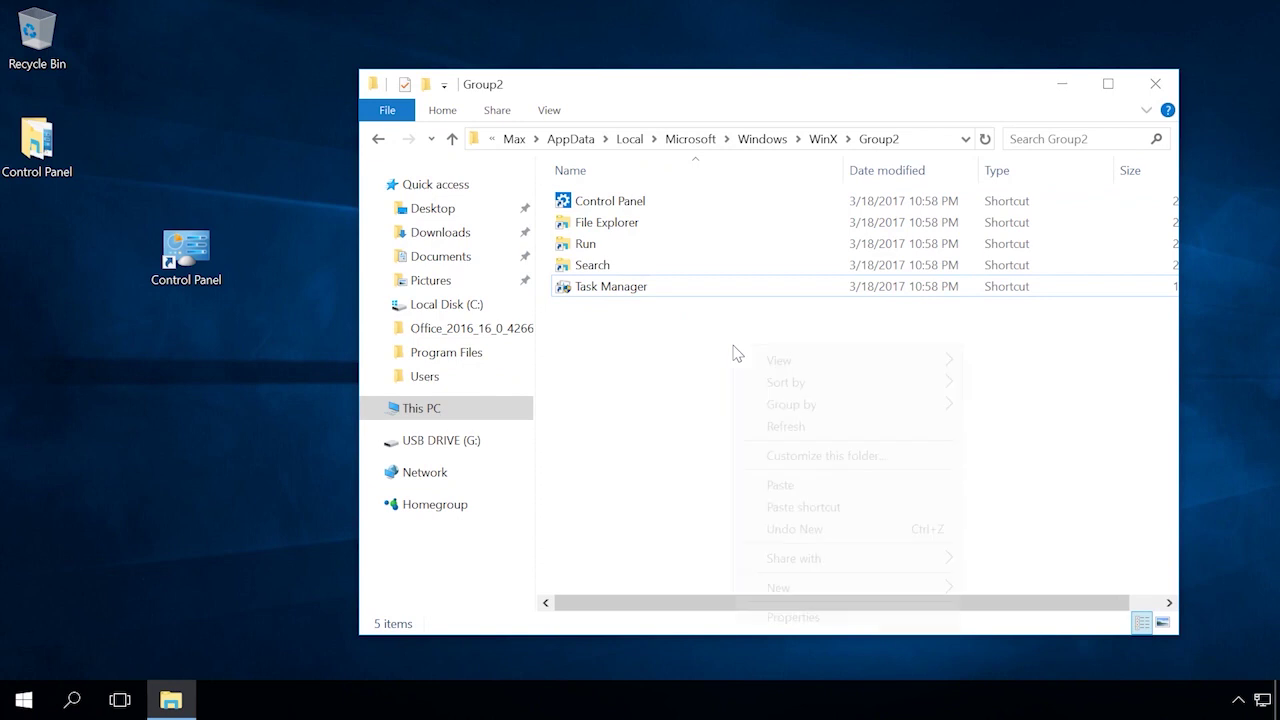
left_click(774, 489)
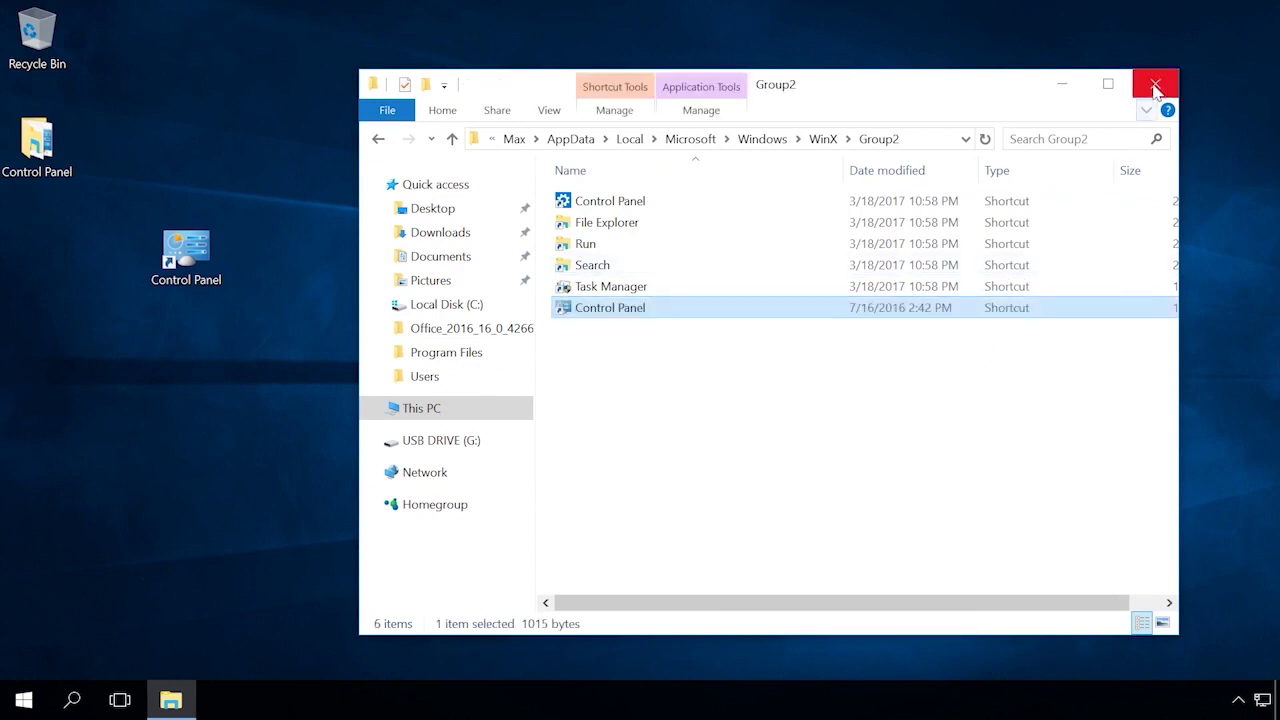
left_click(1155, 86)
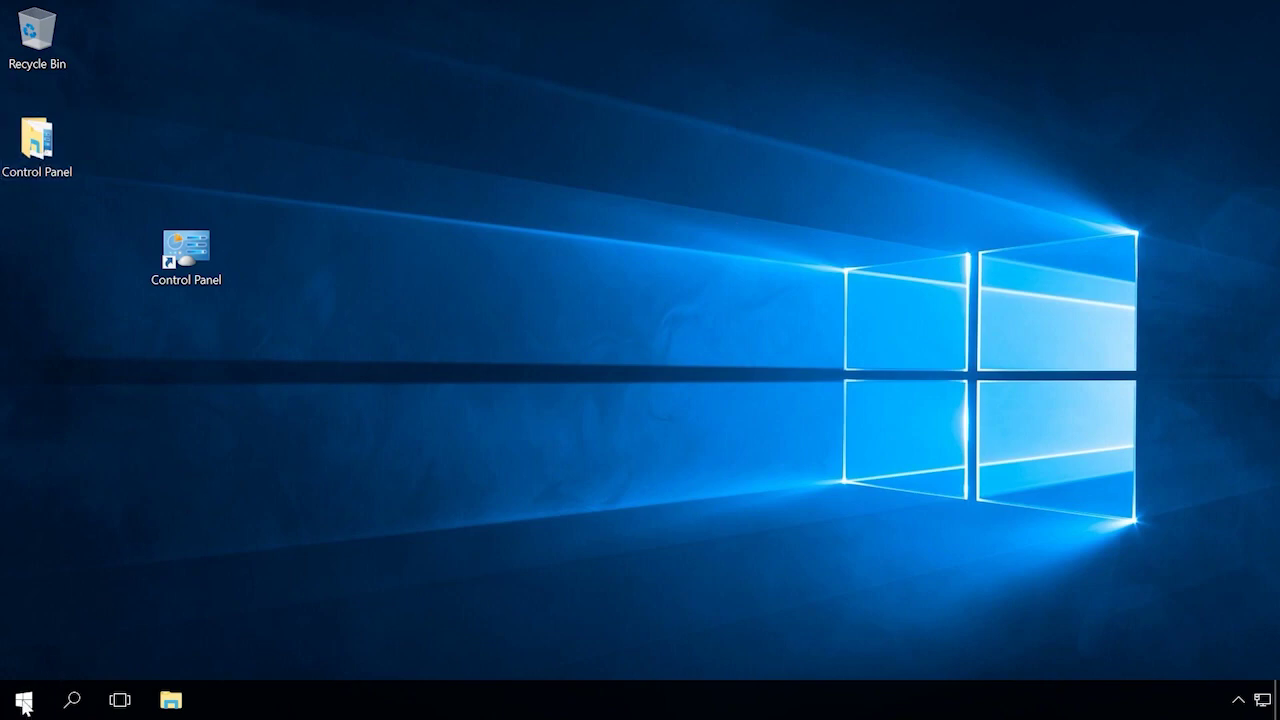
- Restart the computer and display the Start button's quick-link list to check for the Control Panel entry
left_click(24, 699)
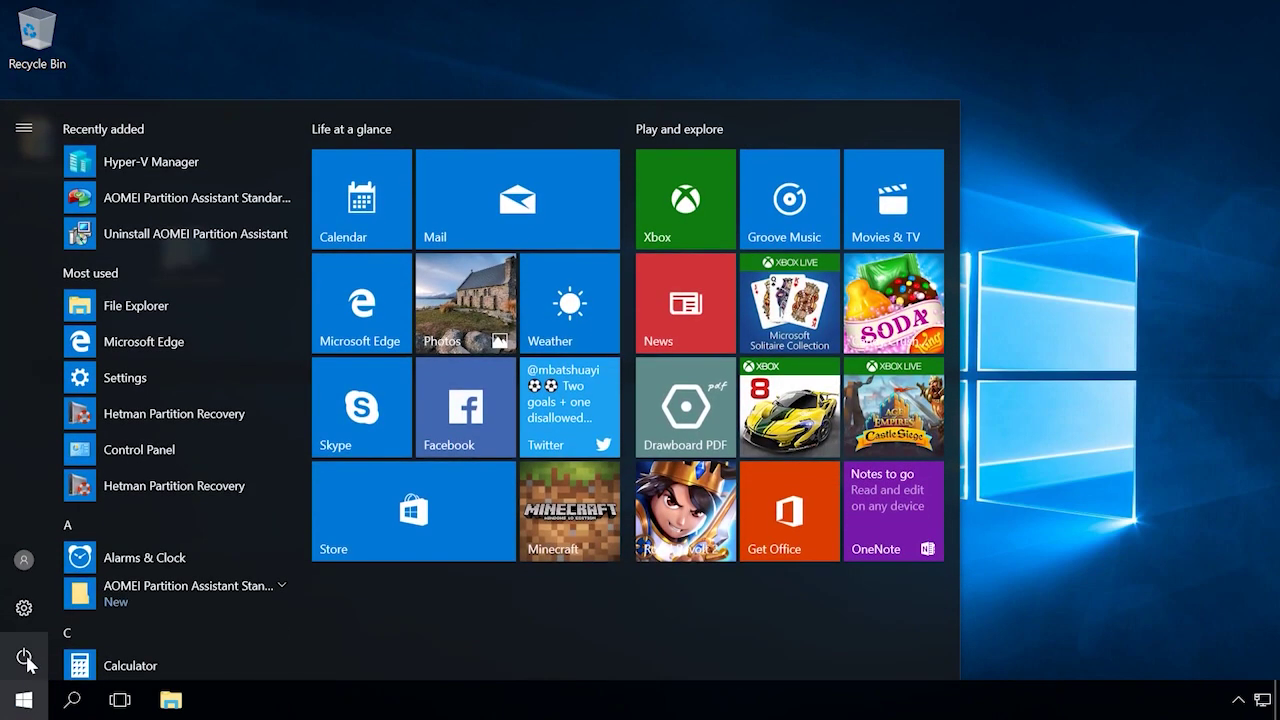
left_click(27, 658)
left_click(52, 600)
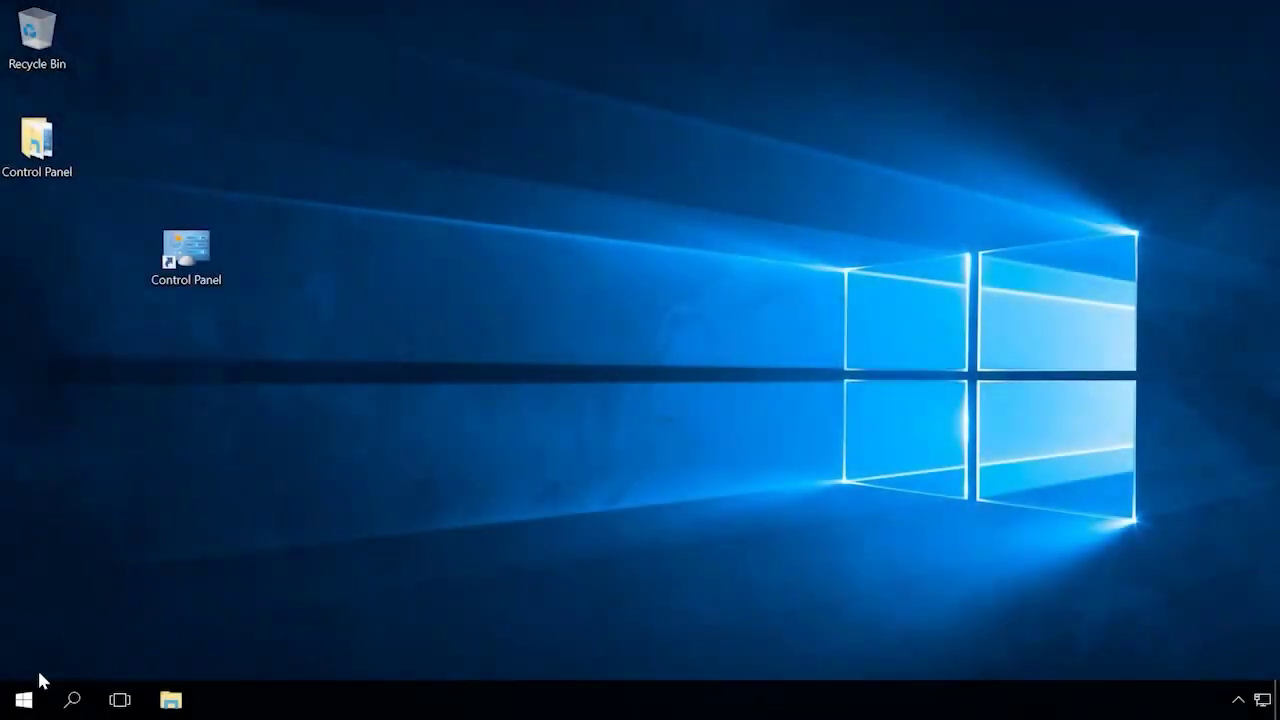
right_click(30, 705)
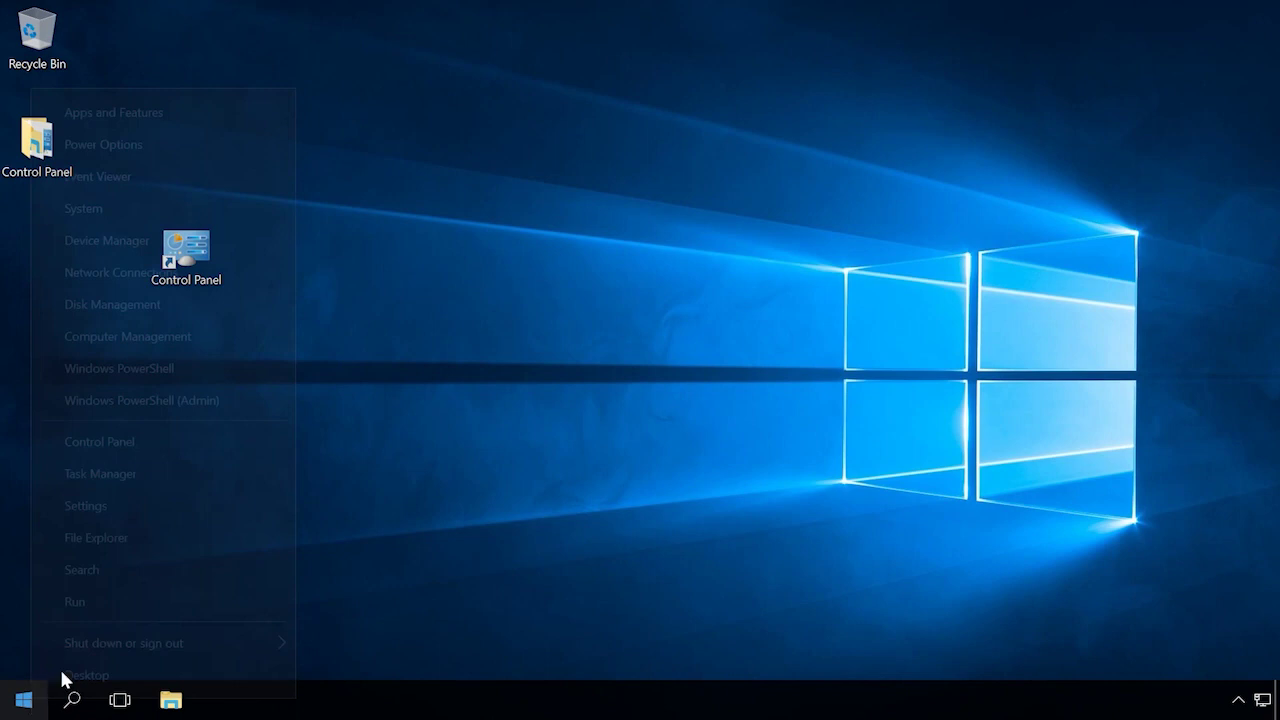